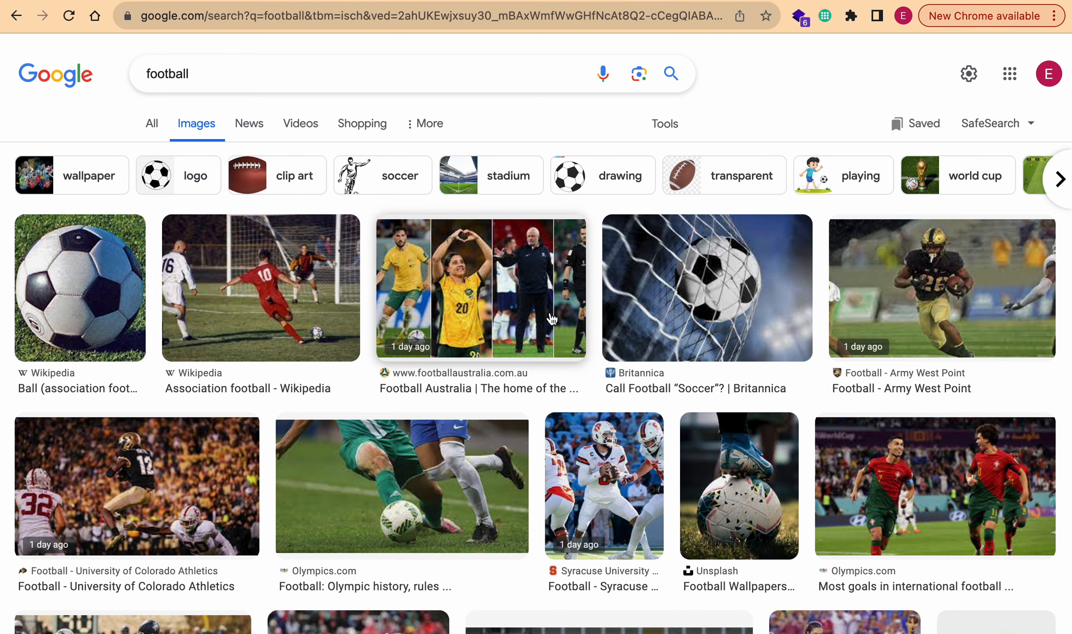
# - Copy the image address of the Britannica ball-in-net picture from the football results and return to the peti-peti board
pyautogui.click(725, 289)
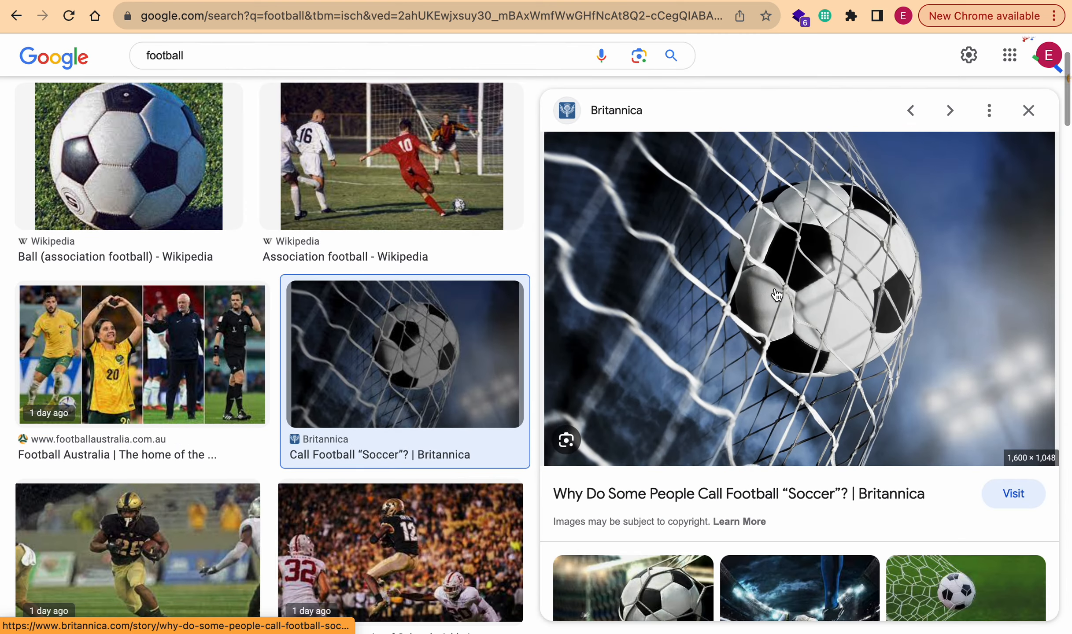
pyautogui.rightClick(771, 290)
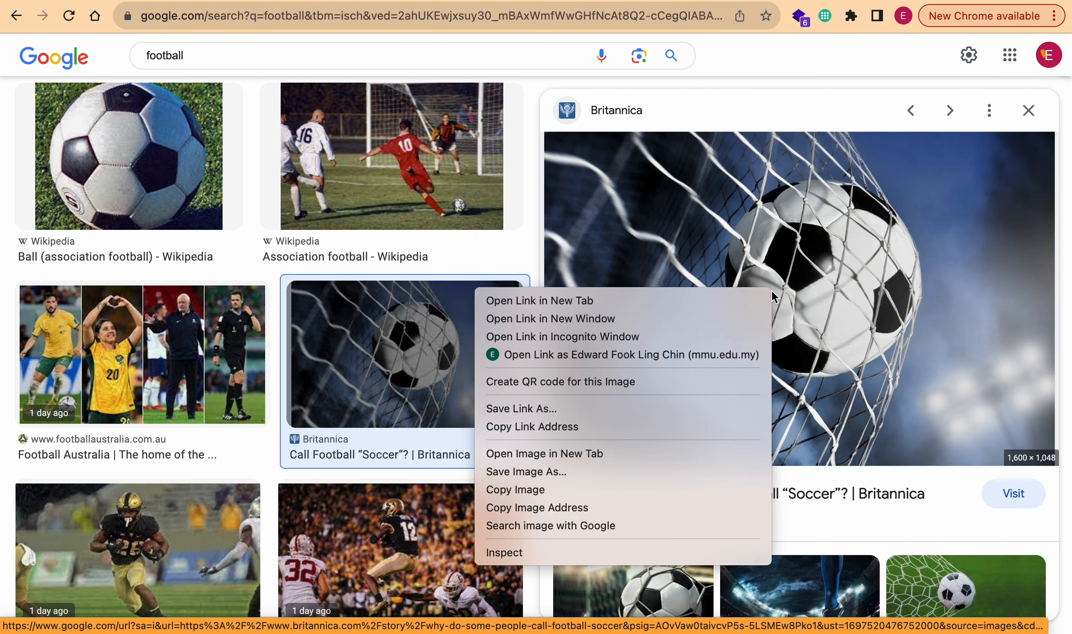
pyautogui.click(547, 508)
pyautogui.hotkey('ctrl', 'Tab')
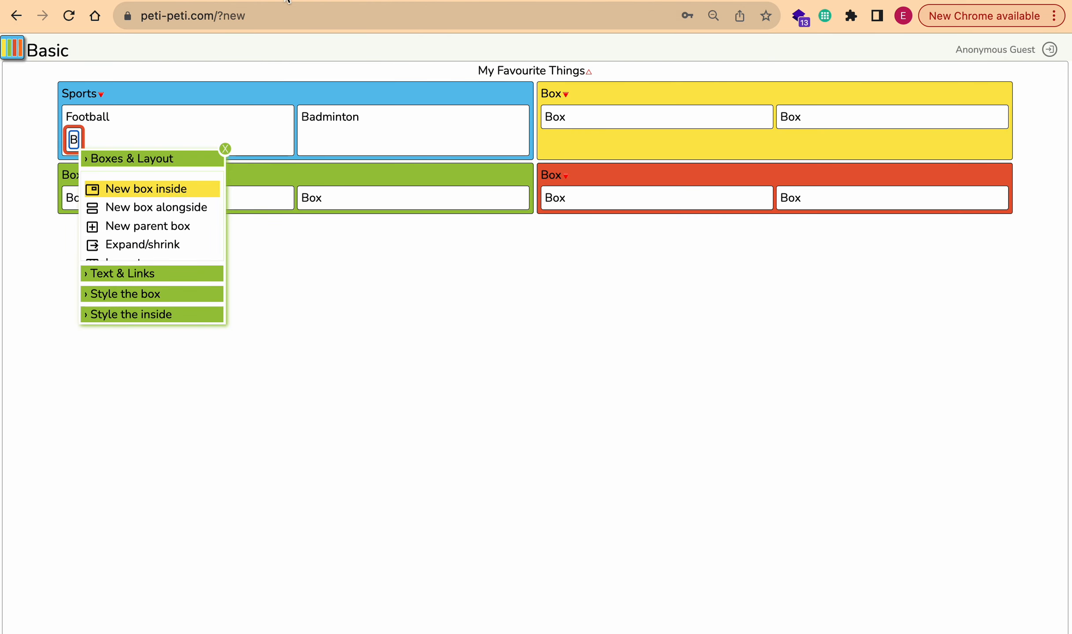
# - Link the copied Britannica picture address as the image of the new box inside Football, keeping 100% width, and close the open dialogs
pyautogui.click(140, 276)
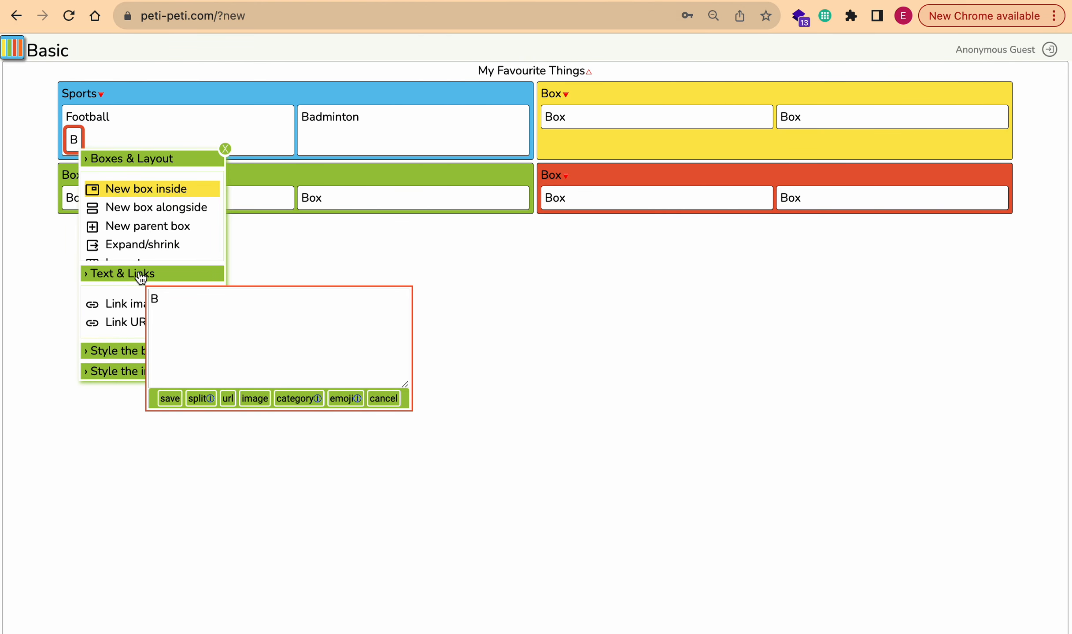
pyautogui.click(131, 312)
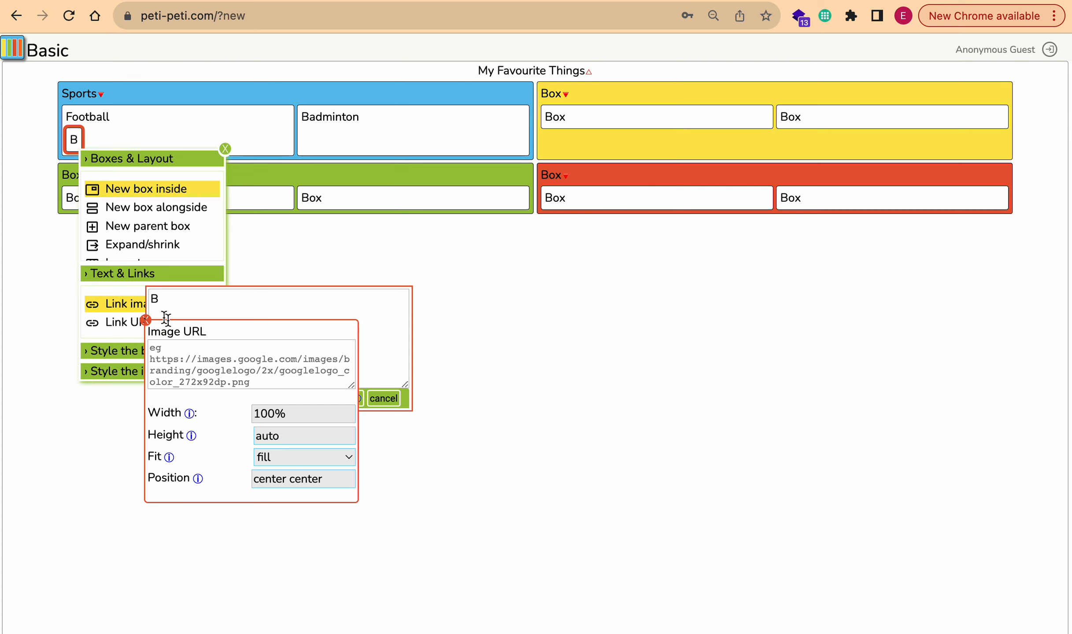
pyautogui.click(152, 349)
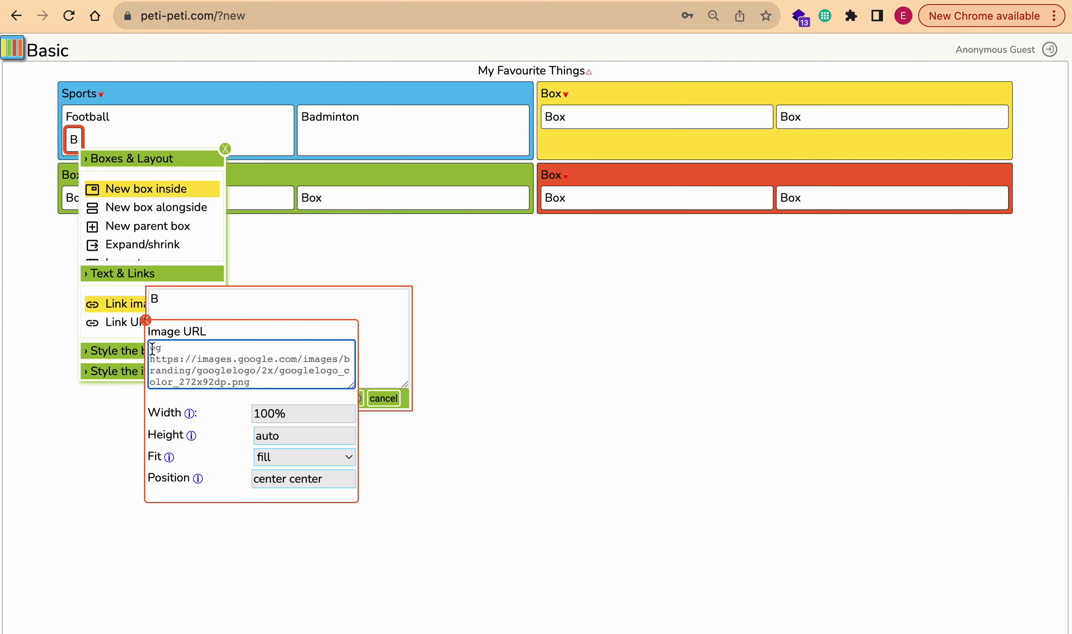
pyautogui.press('super+v')
pyautogui.click(227, 410)
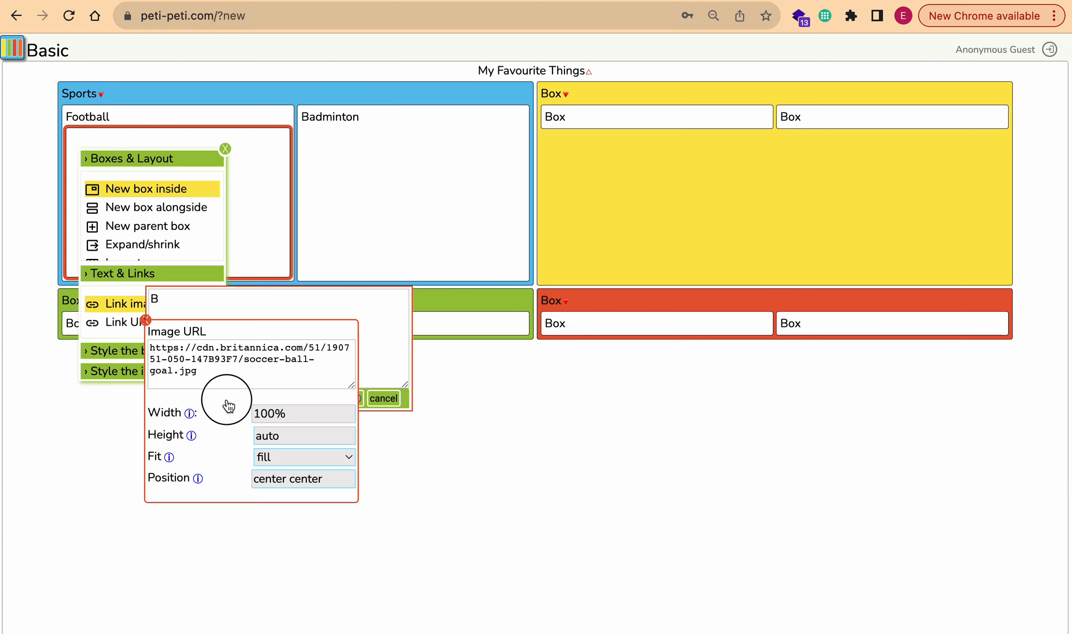
pyautogui.click(146, 320)
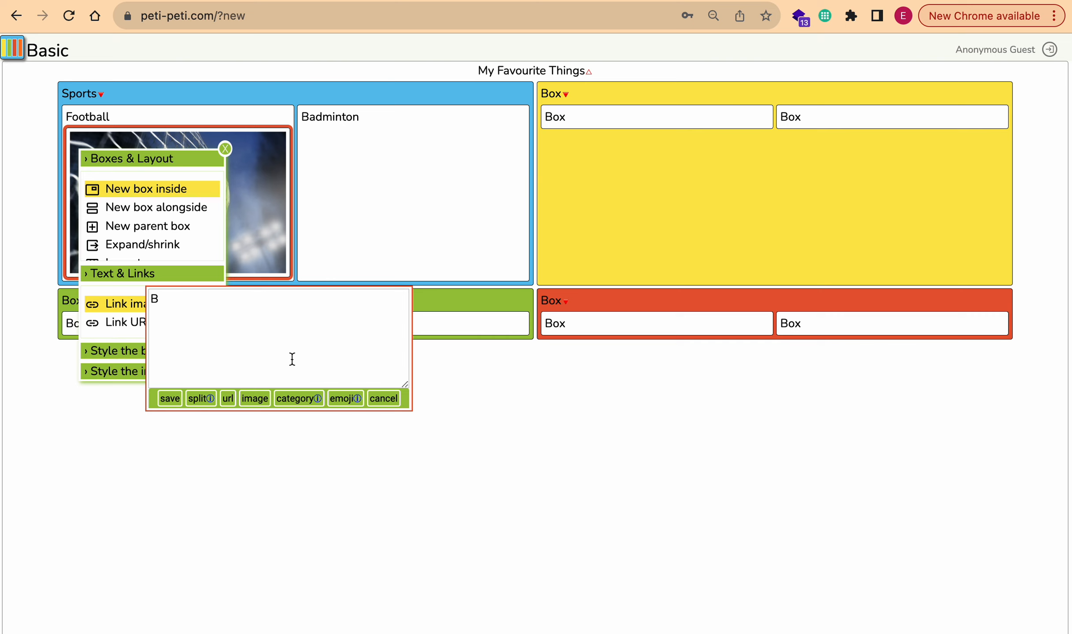
pyautogui.click(394, 406)
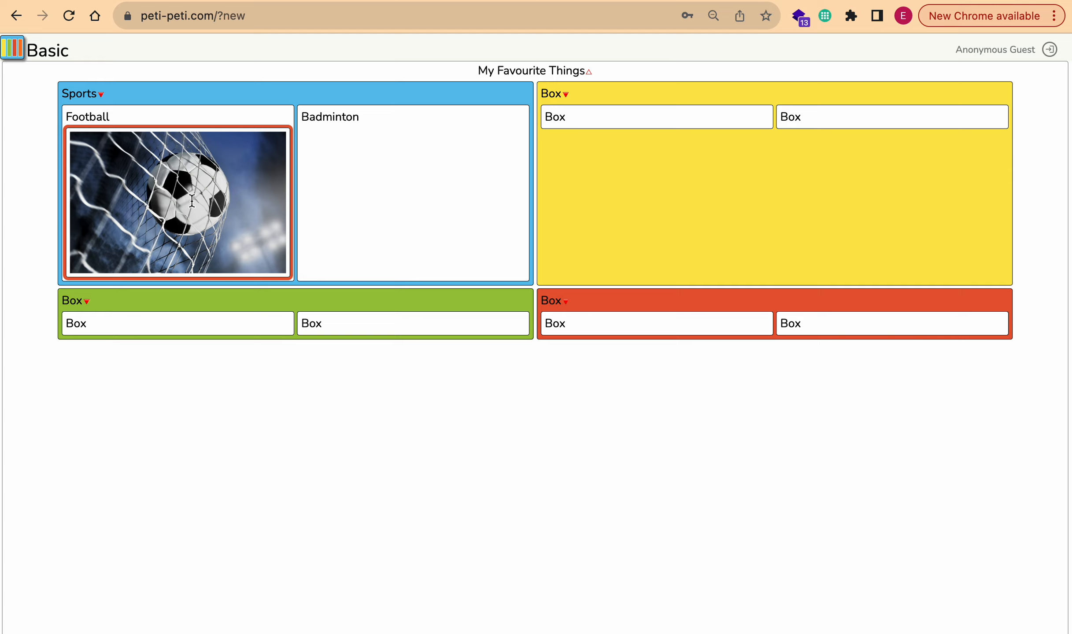
# - Add a new box inside the Football box beneath the picture and select it
pyautogui.click(111, 117)
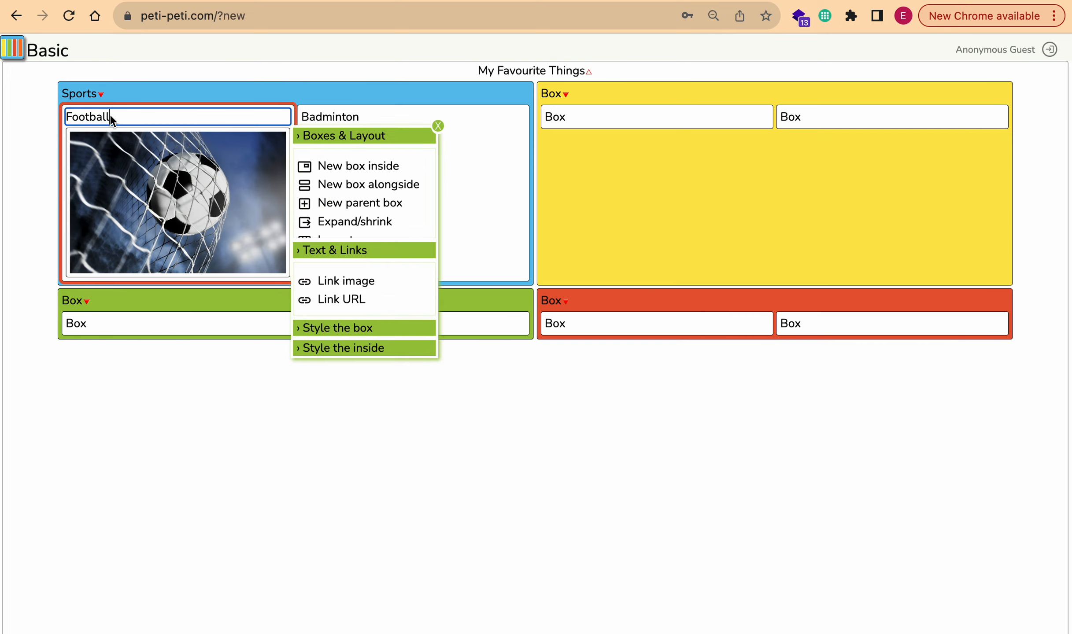
pyautogui.click(372, 169)
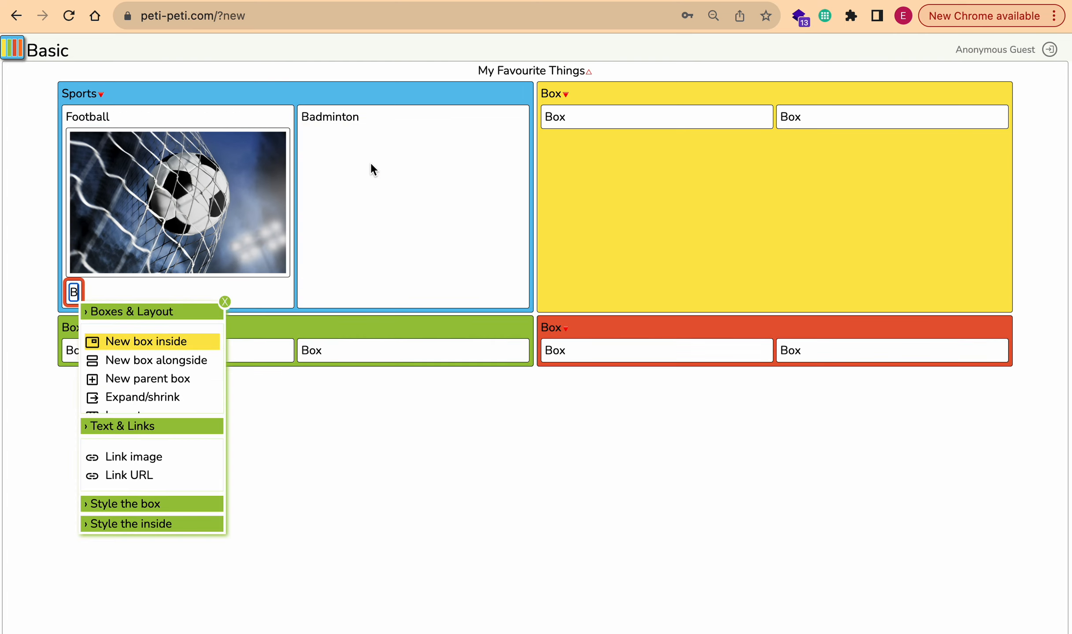
pyautogui.click(78, 289)
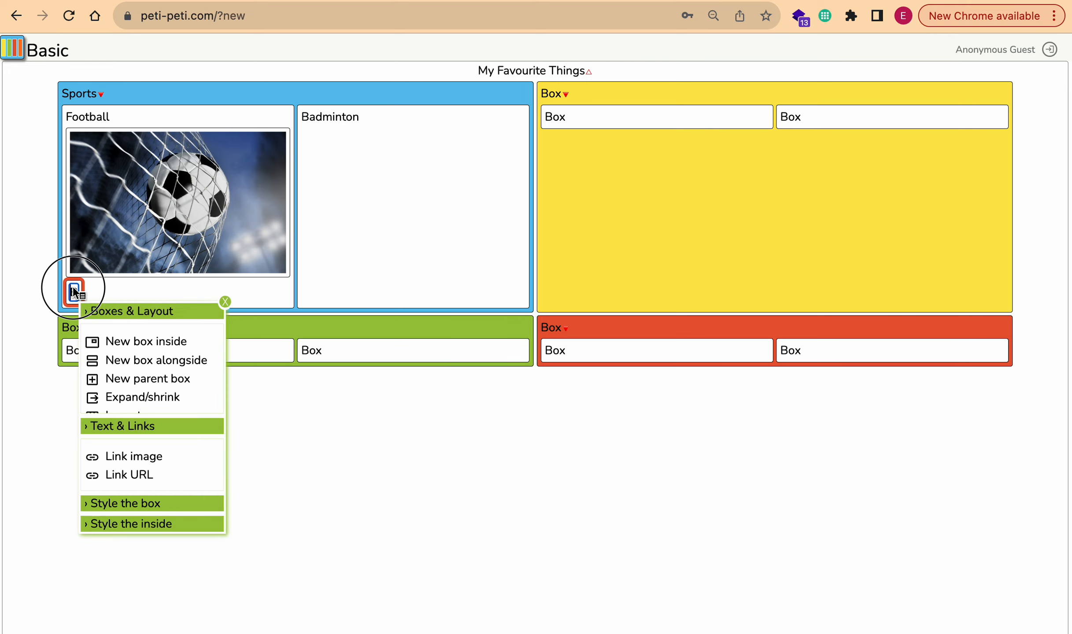
# - Replace the new box's text with "I like football because I feel happy when I score a goal !" and save it
pyautogui.click(139, 427)
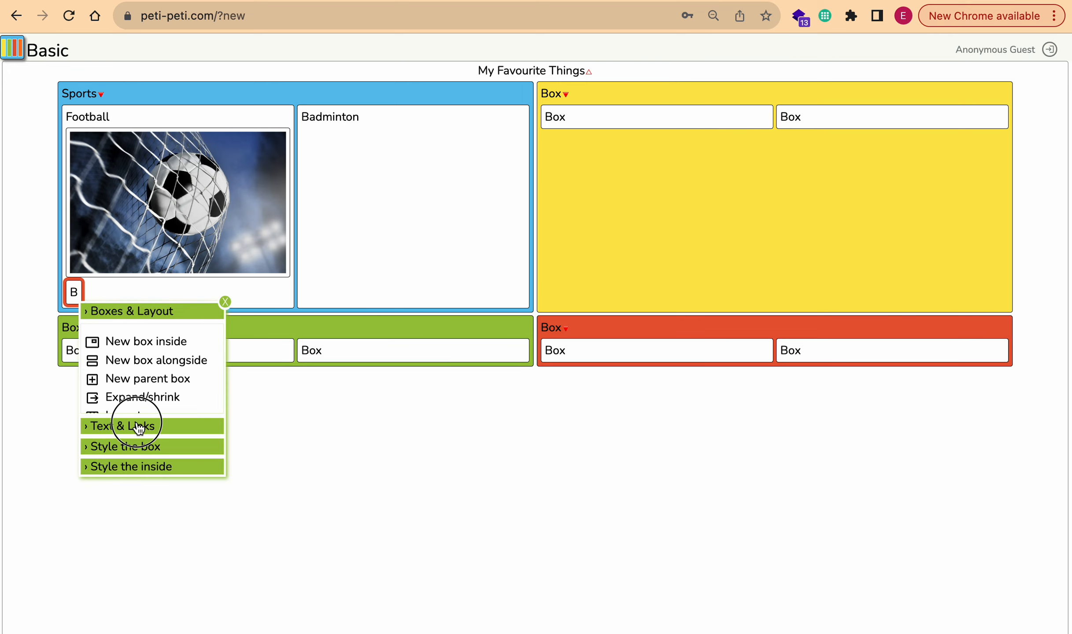
pyautogui.click(139, 428)
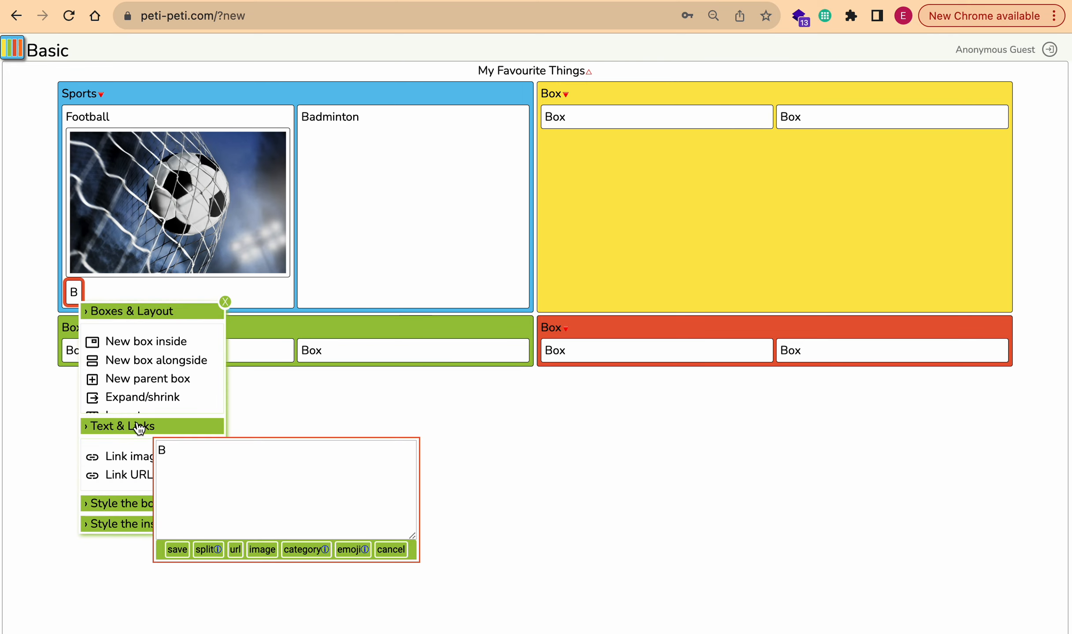
pyautogui.click(184, 452)
pyautogui.press('BackSpace')
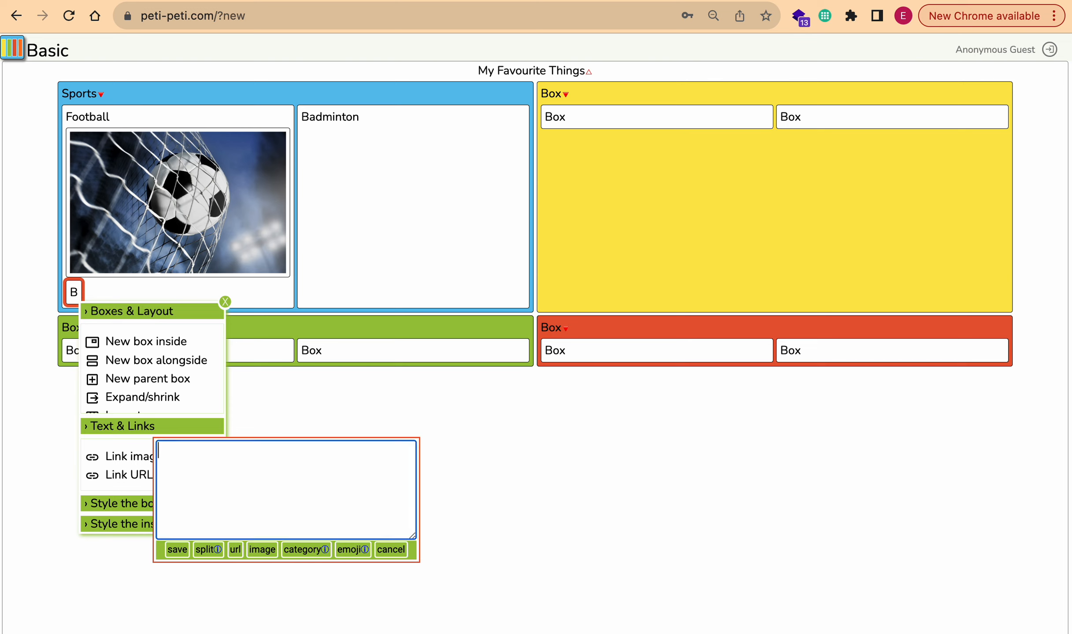
pyautogui.write('I like football becaua')
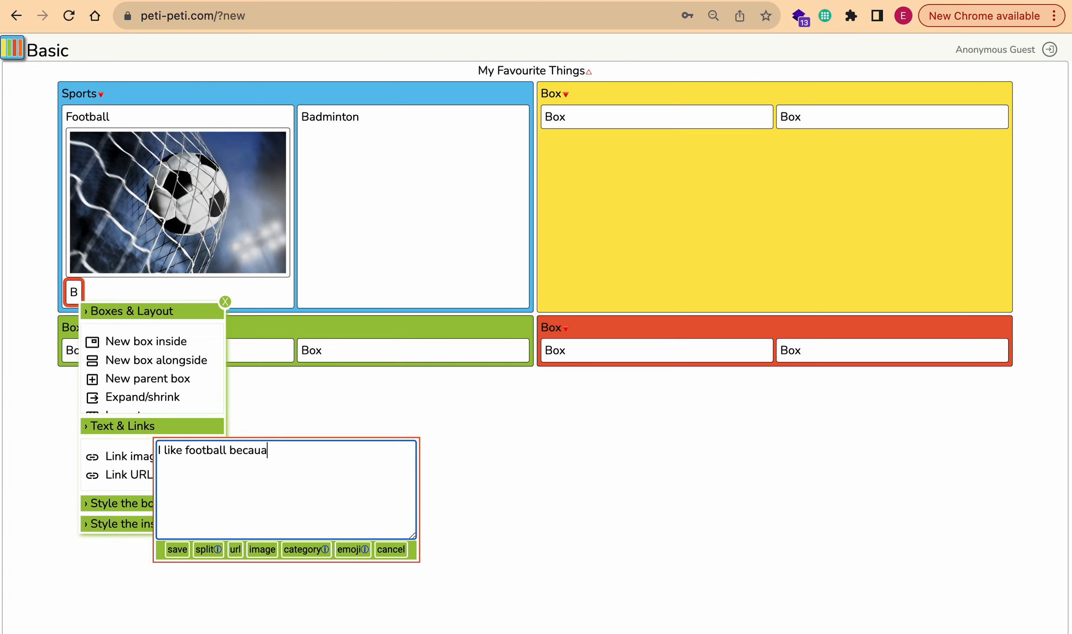
pyautogui.press('BackSpace')
pyautogui.write('se I feel happy wi')
pyautogui.press('BackSpace')
pyautogui.write('hen I ')
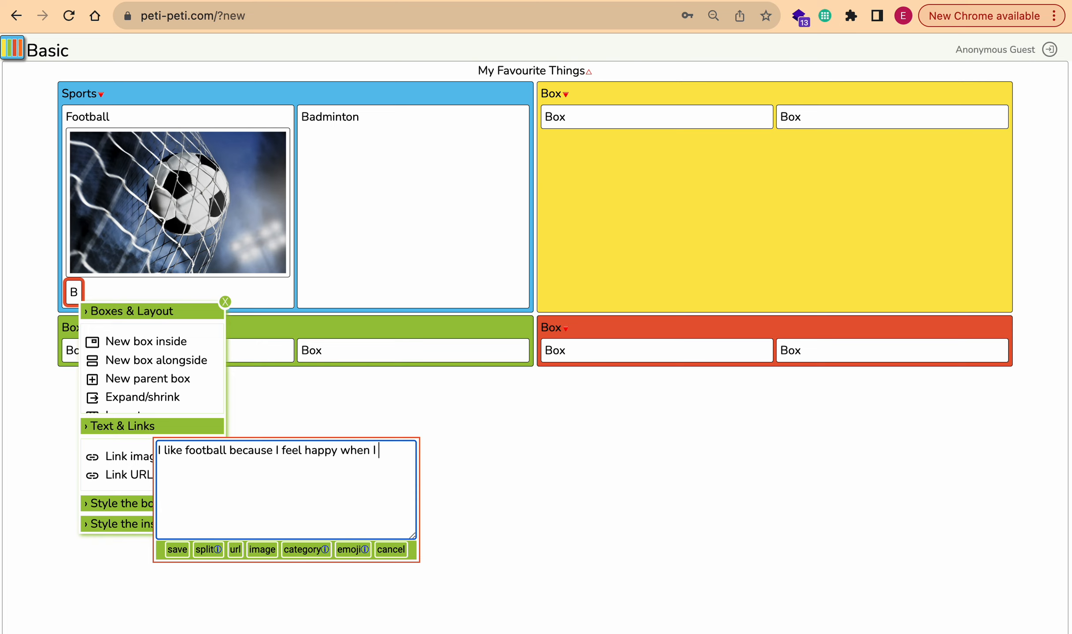
pyautogui.write('score a goal !')
pyautogui.click(177, 549)
pyautogui.click(225, 302)
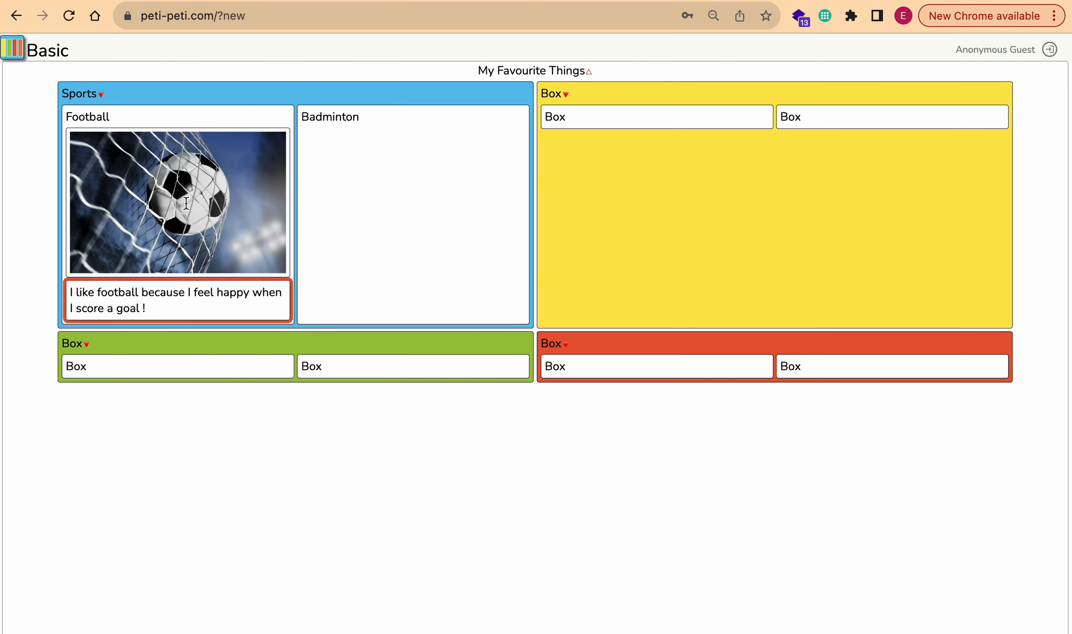
# - Add a new box inside the Badminton box
pyautogui.click(342, 119)
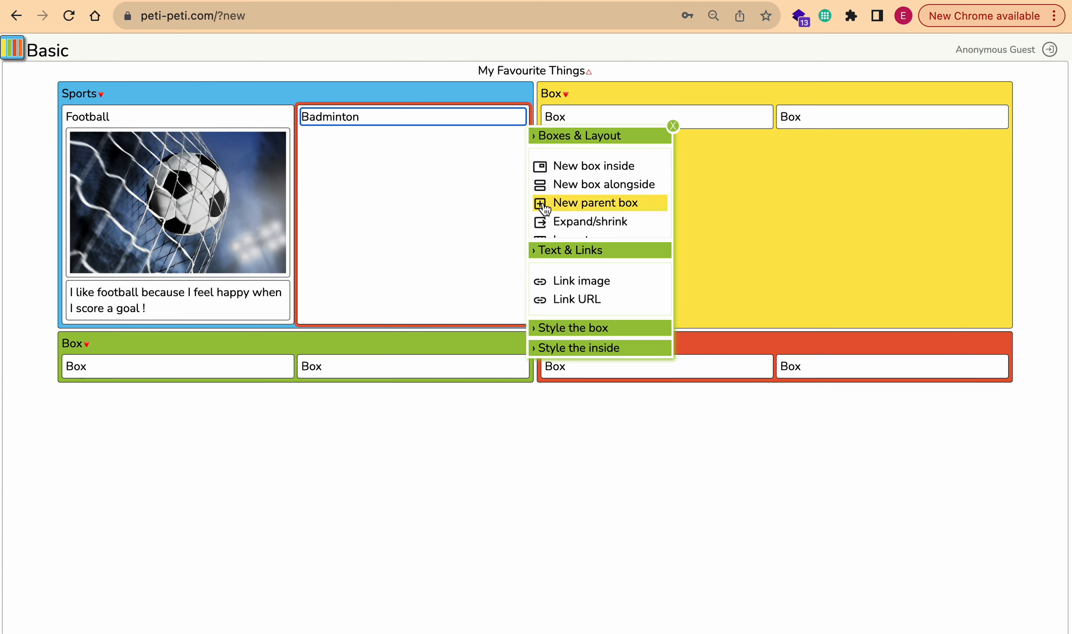
pyautogui.click(579, 175)
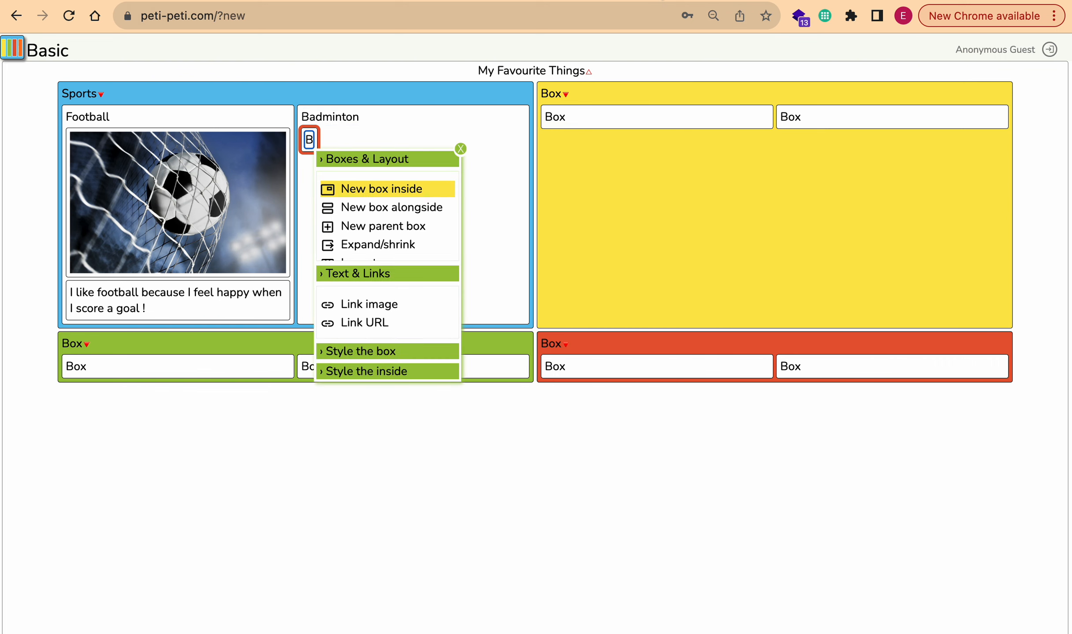
# - Switch to the Google Images results and replace the football search with "badminton"
pyautogui.click(629, 1)
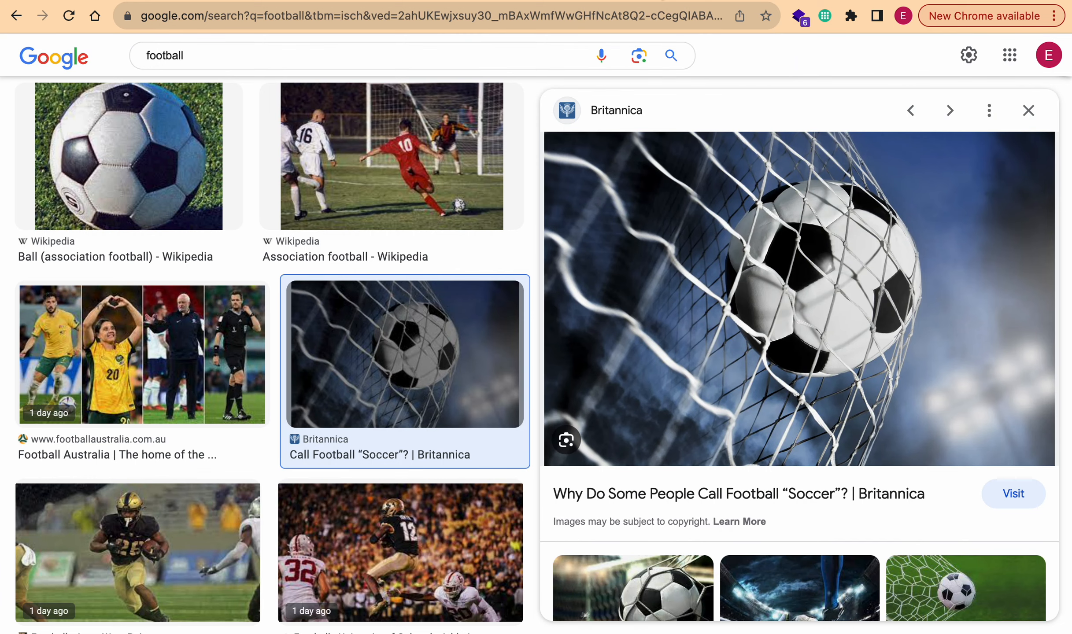
pyautogui.click(193, 50)
pyautogui.press('BackSpace')
pyautogui.press('BackSpace')
pyautogui.press('BackSpace')
pyautogui.press('BackSpace')
pyautogui.press('BackSpace')
pyautogui.press('BackSpace')
pyautogui.press('BackSpace')
pyautogui.press('BackSpace')
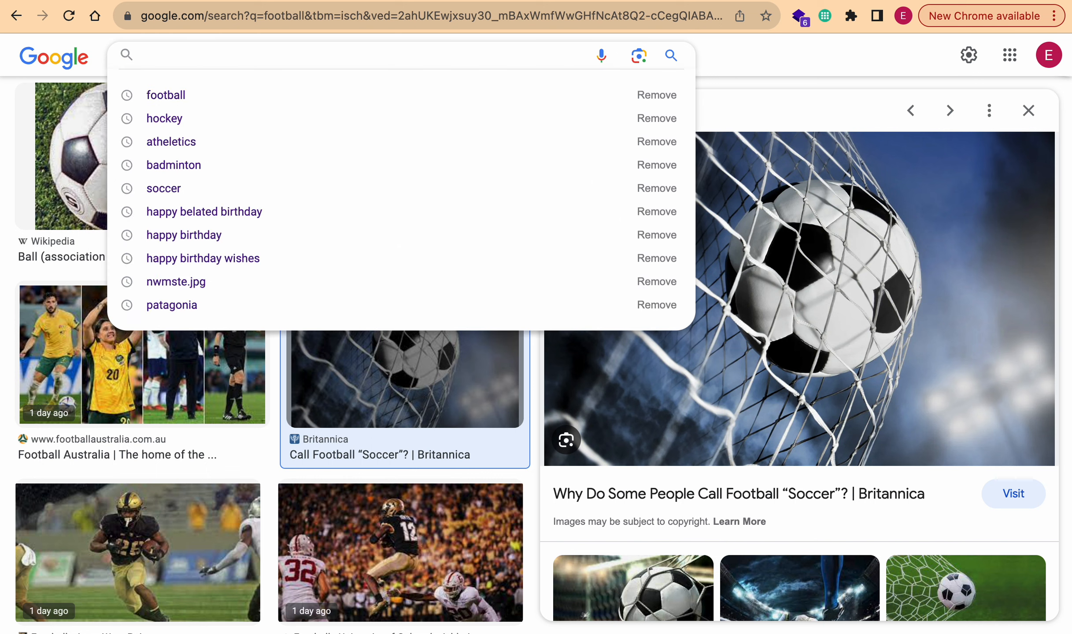
pyautogui.write('badminton')
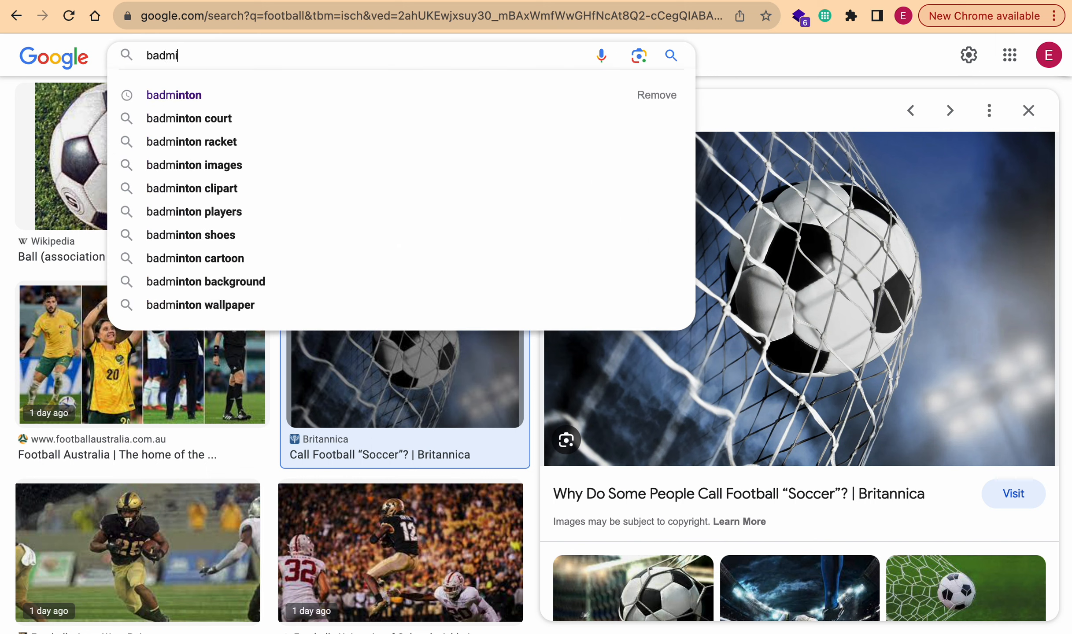
pyautogui.click(173, 95)
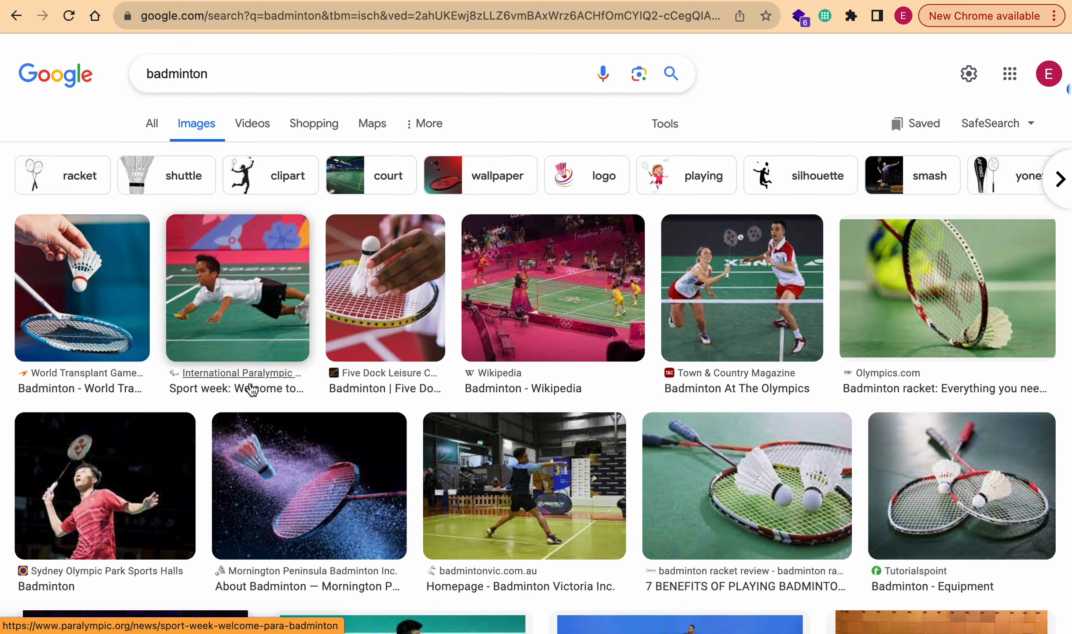
# - Copy the image address of the Olympics.com badminton racket picture and return to the peti-peti board
pyautogui.click(886, 361)
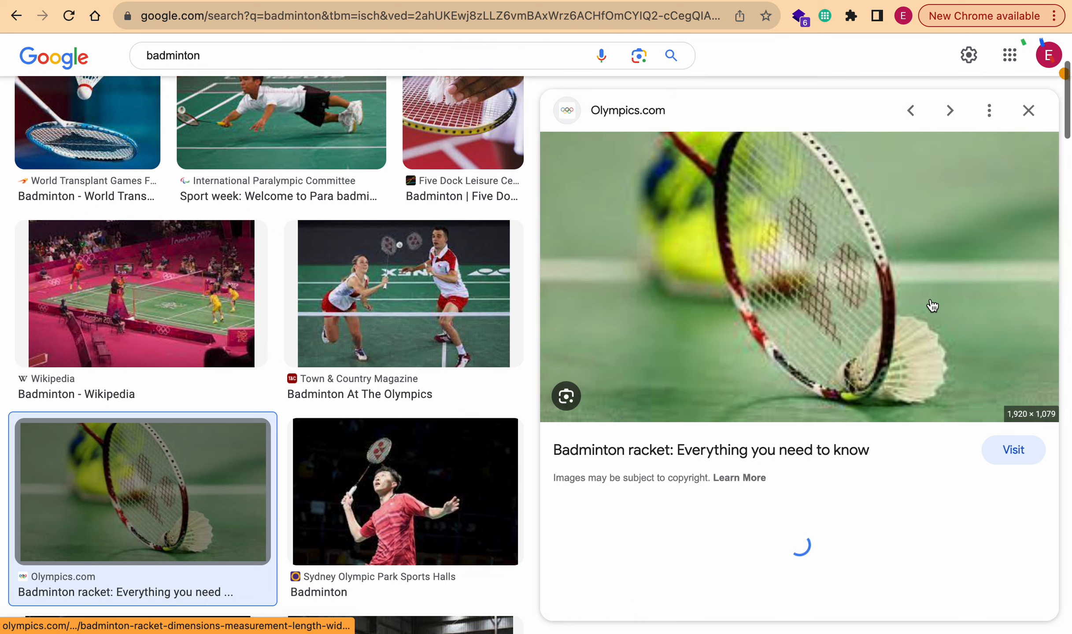
pyautogui.rightClick(801, 265)
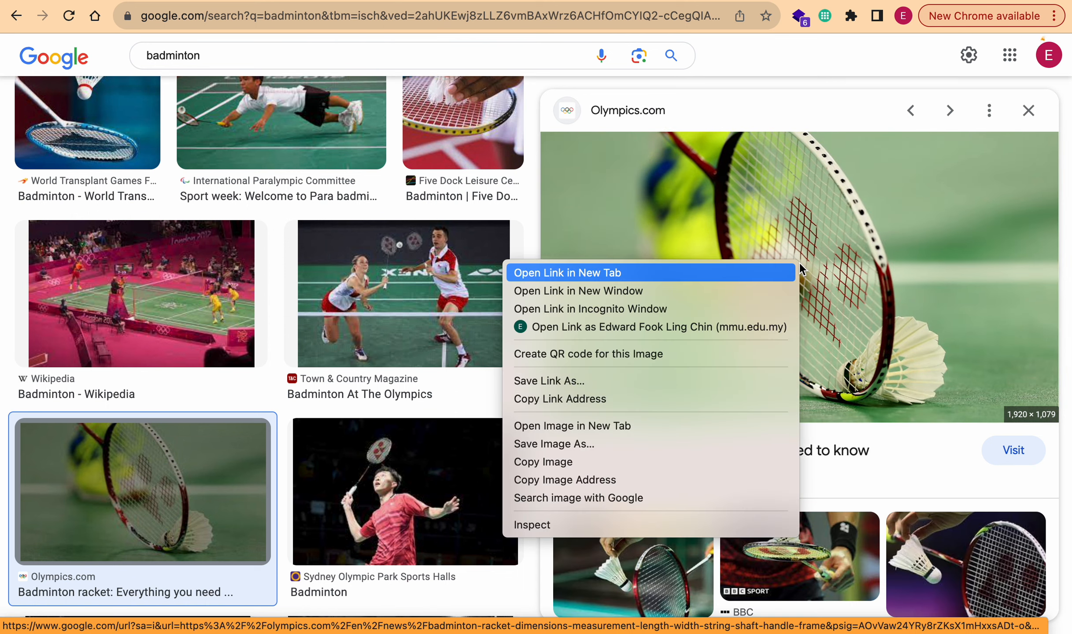
pyautogui.click(648, 481)
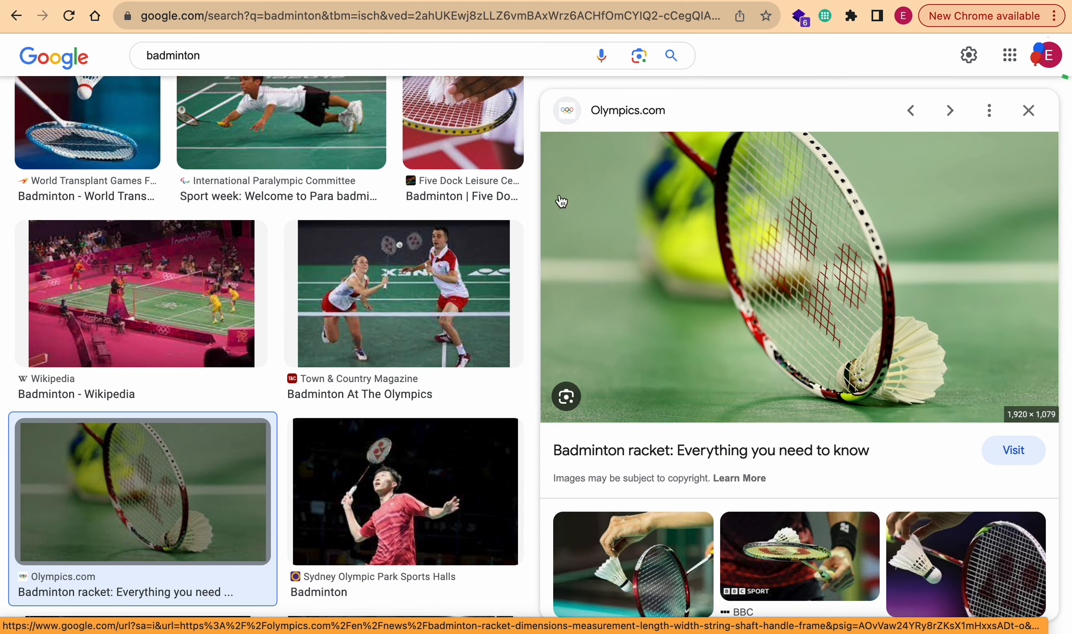
pyautogui.hotkey('ctrl', 'Tab')
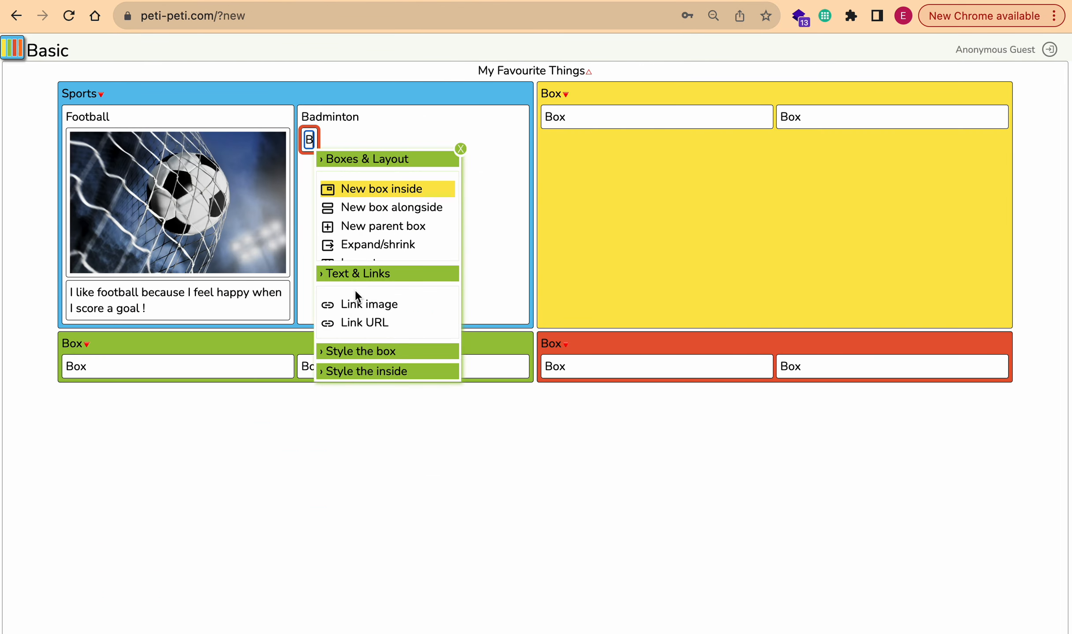
# - Link the copied Olympics.com picture address as the image of the new box inside Badminton and close the image settings
pyautogui.click(359, 308)
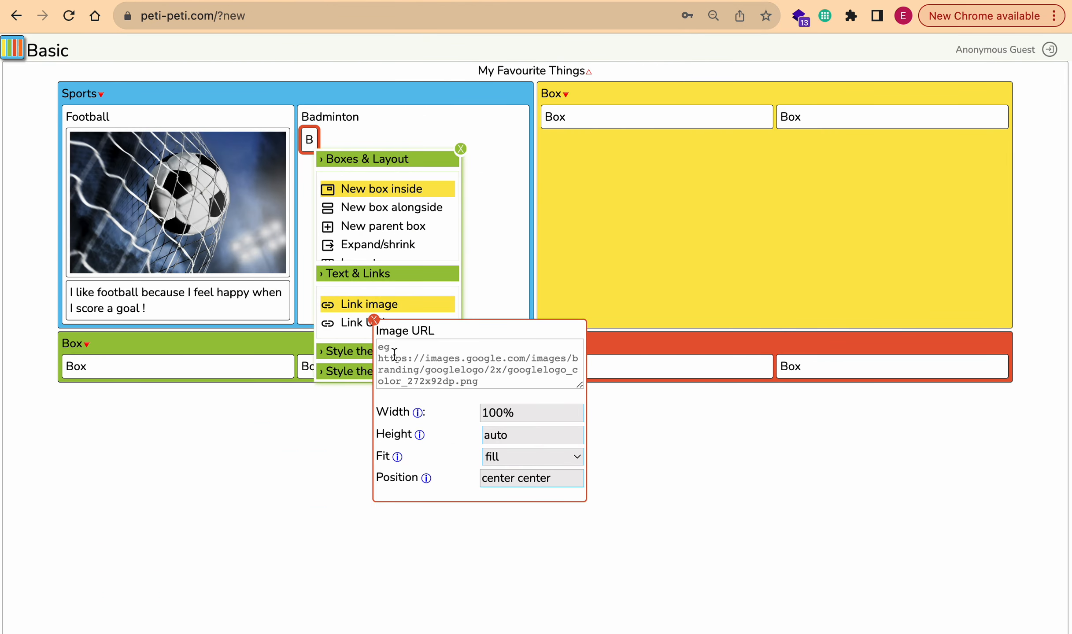
pyautogui.click(384, 349)
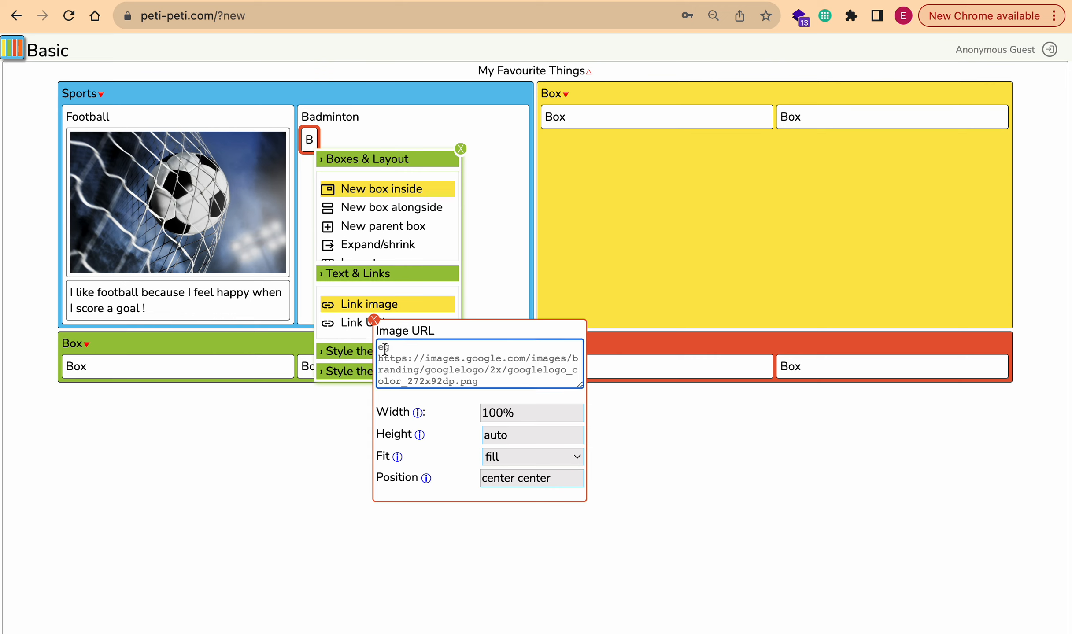
pyautogui.press('super+v')
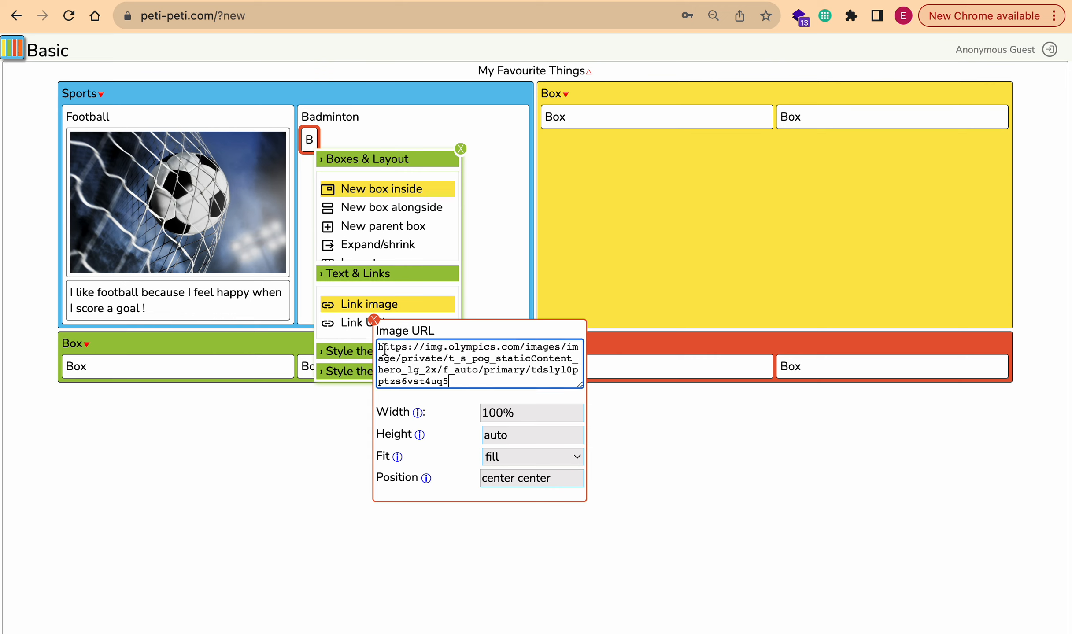
pyautogui.click(453, 400)
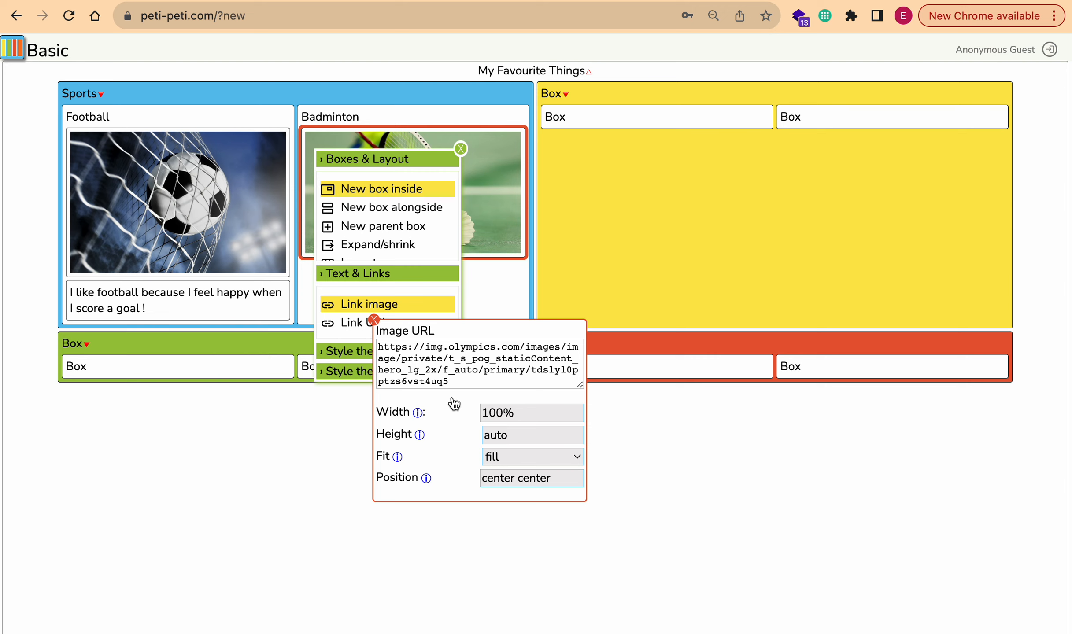
pyautogui.click(460, 149)
pyautogui.click(311, 117)
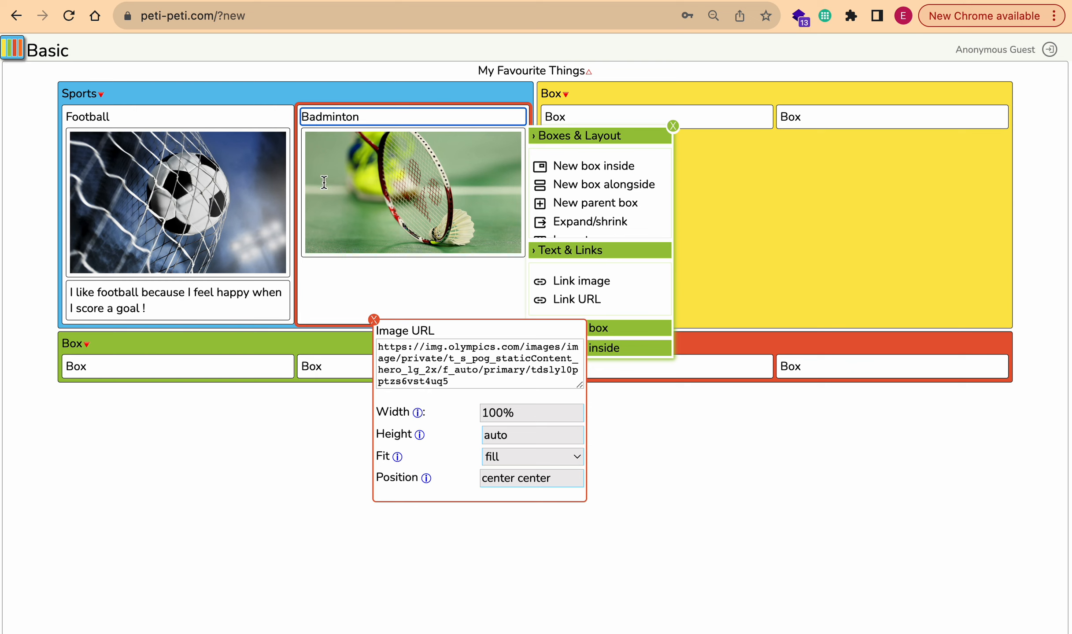
pyautogui.click(324, 182)
pyautogui.click(327, 118)
pyautogui.click(333, 154)
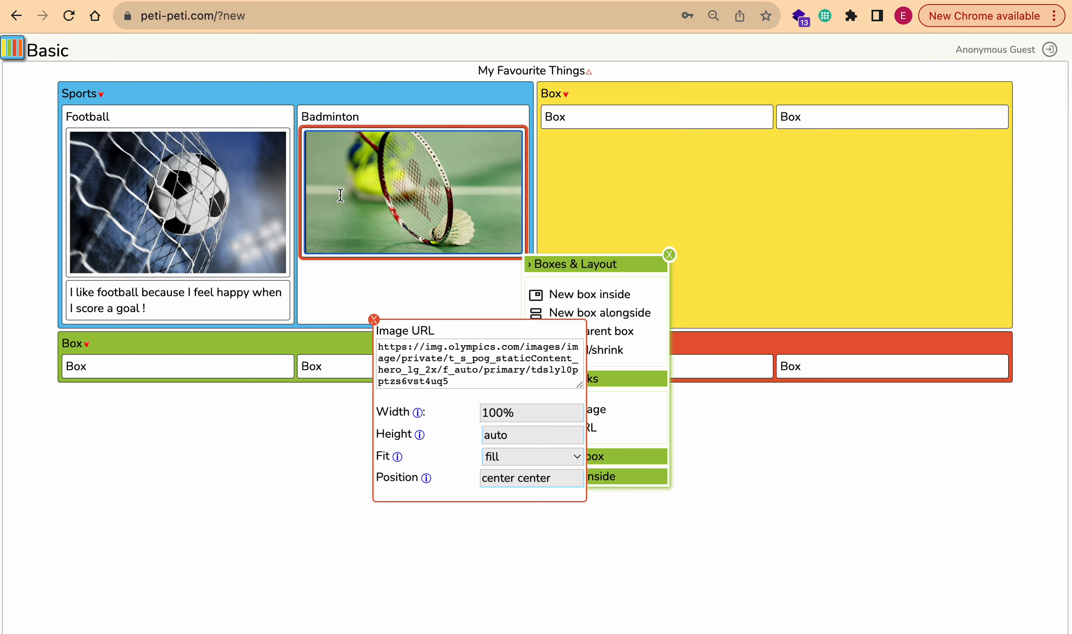
pyautogui.click(374, 319)
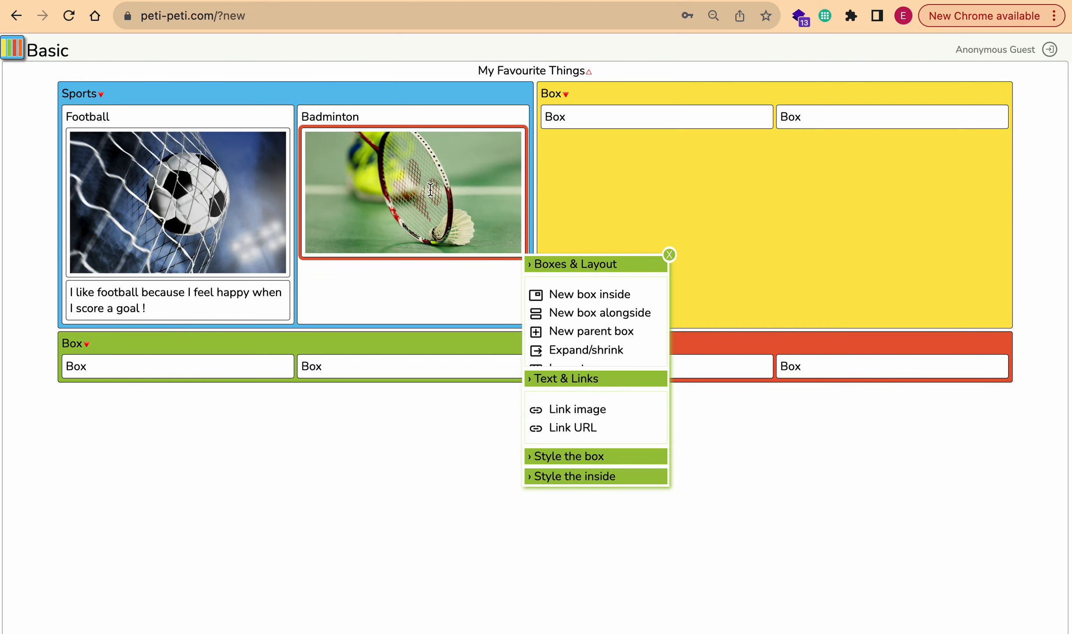
# - Add a new box alongside the badminton picture, within the Badminton box, and select it
pyautogui.click(602, 314)
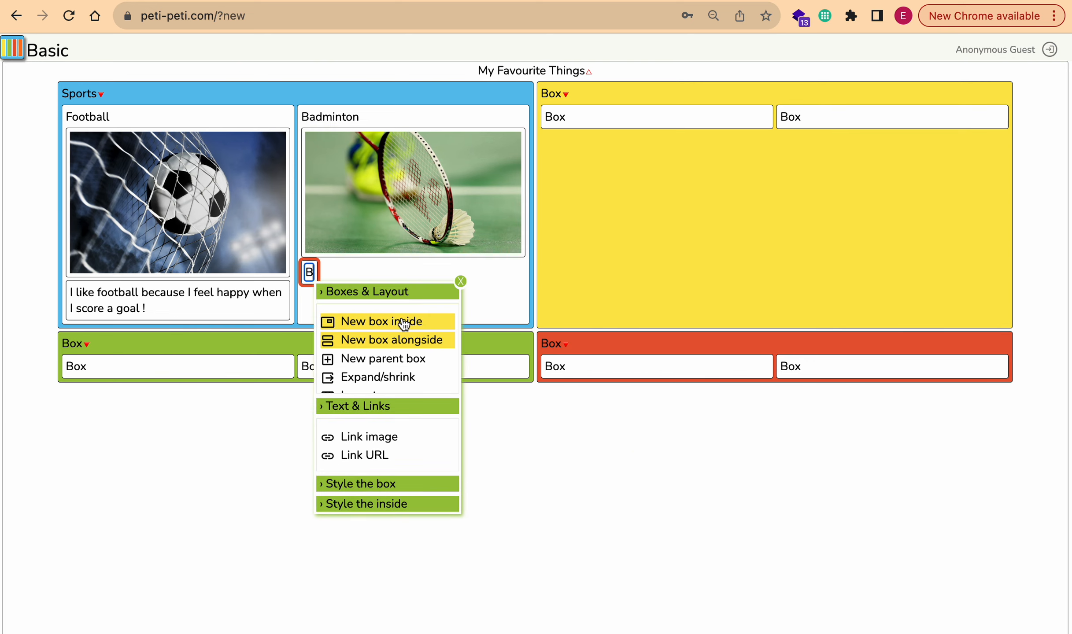
pyautogui.click(333, 118)
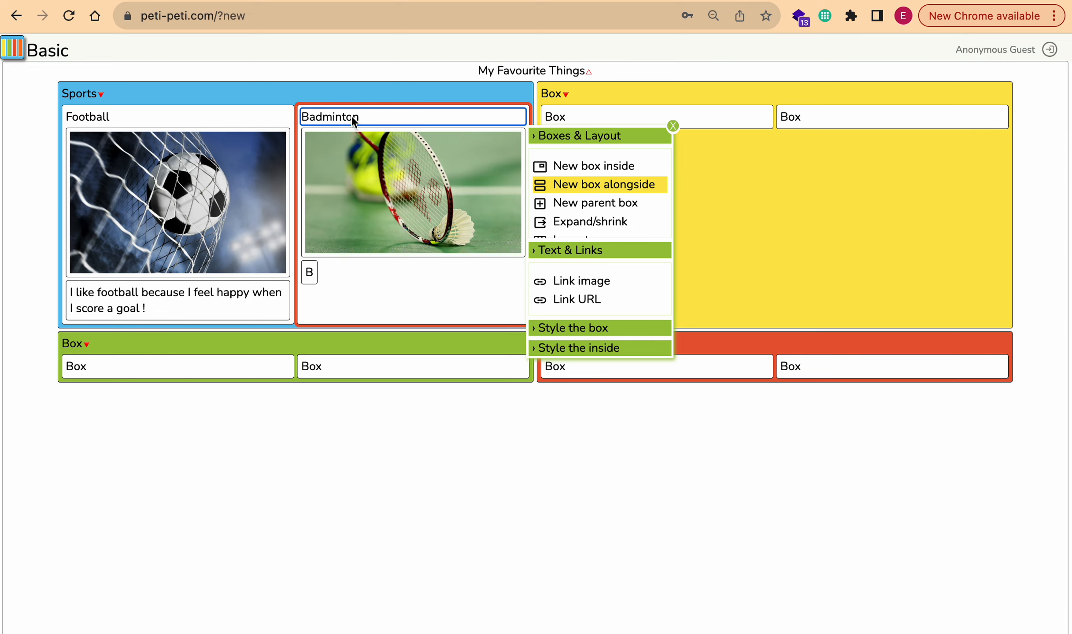
pyautogui.click(332, 211)
pyautogui.click(315, 278)
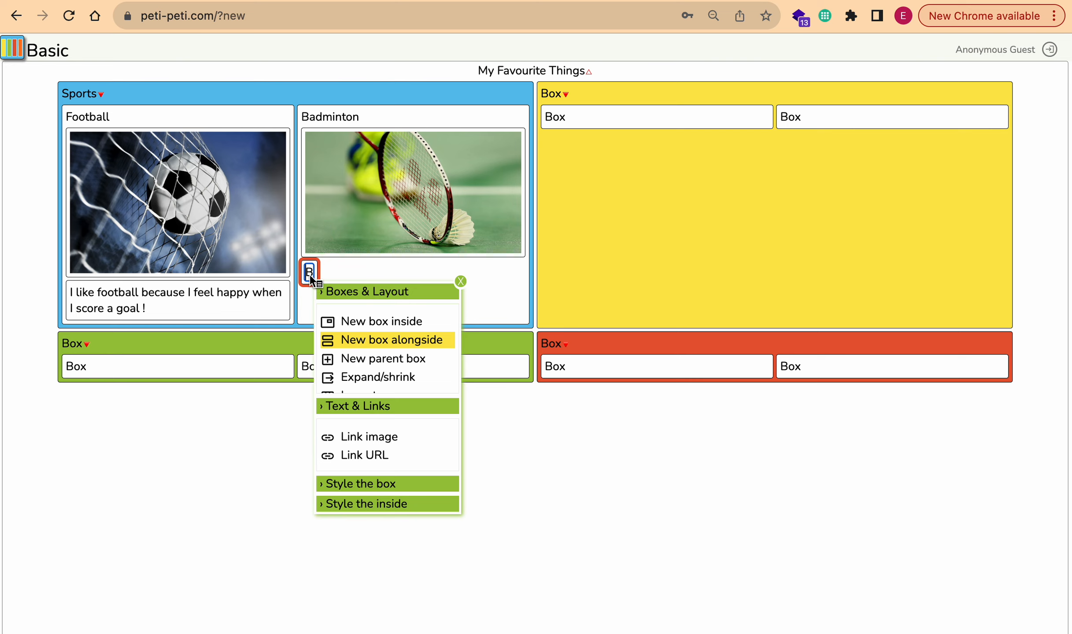
# - Replace the text of the box below the badminton picture with "I like badminton because it is a very fast sport." and save it
pyautogui.click(354, 410)
pyautogui.click(353, 409)
pyautogui.click(391, 442)
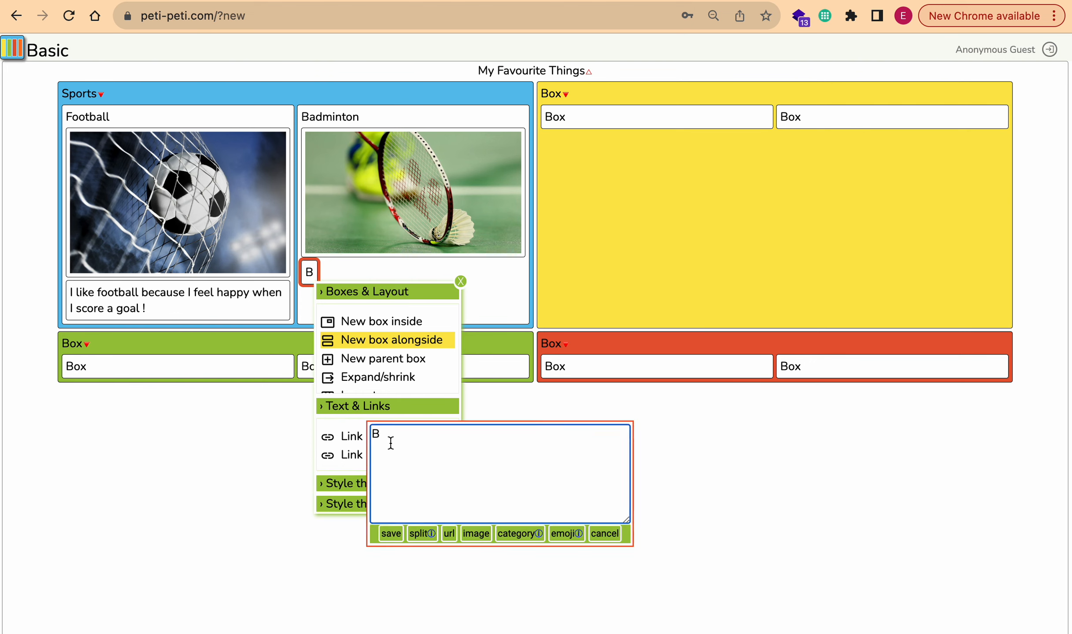
pyautogui.press('BackSpace')
pyautogui.write('I like badminton because it is a ')
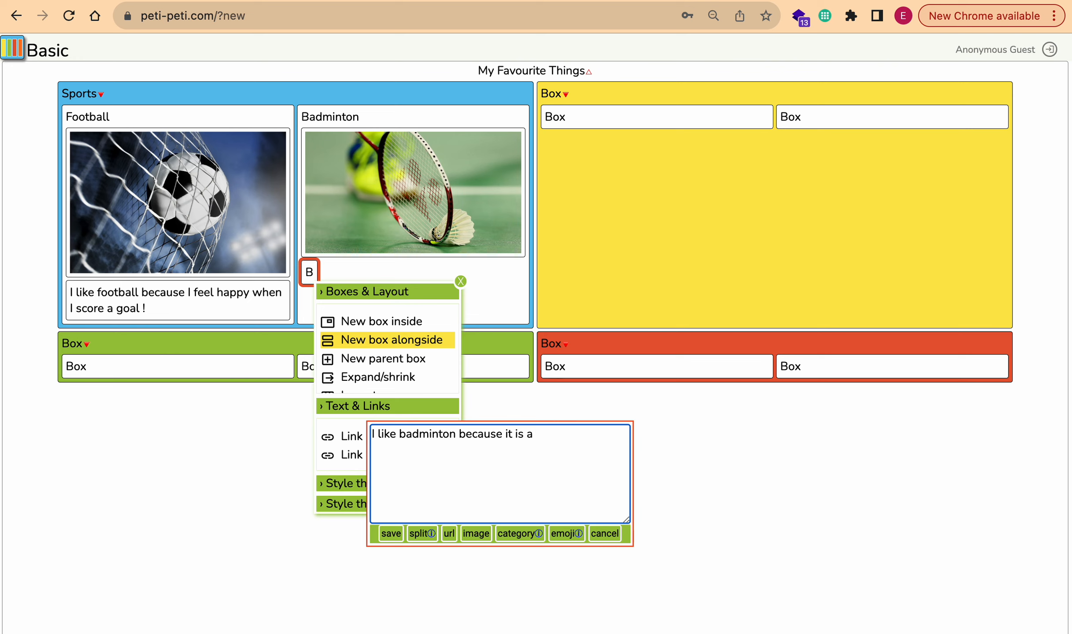
pyautogui.write('very fast sport.')
pyautogui.click(390, 534)
pyautogui.click(461, 281)
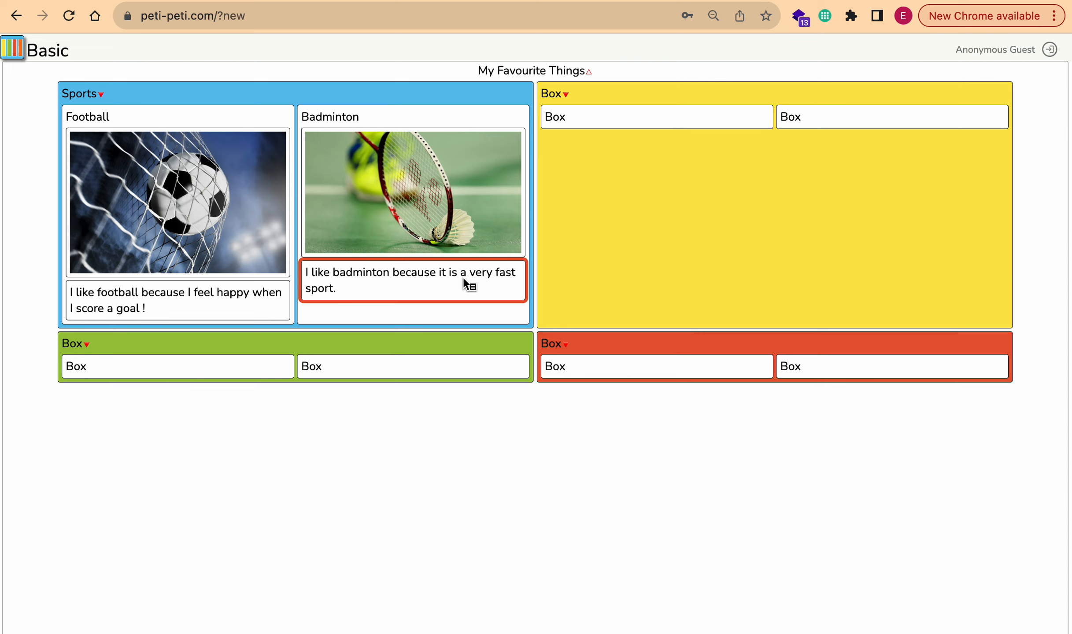
# - Add a new box alongside Badminton within the Sports box
pyautogui.click(319, 117)
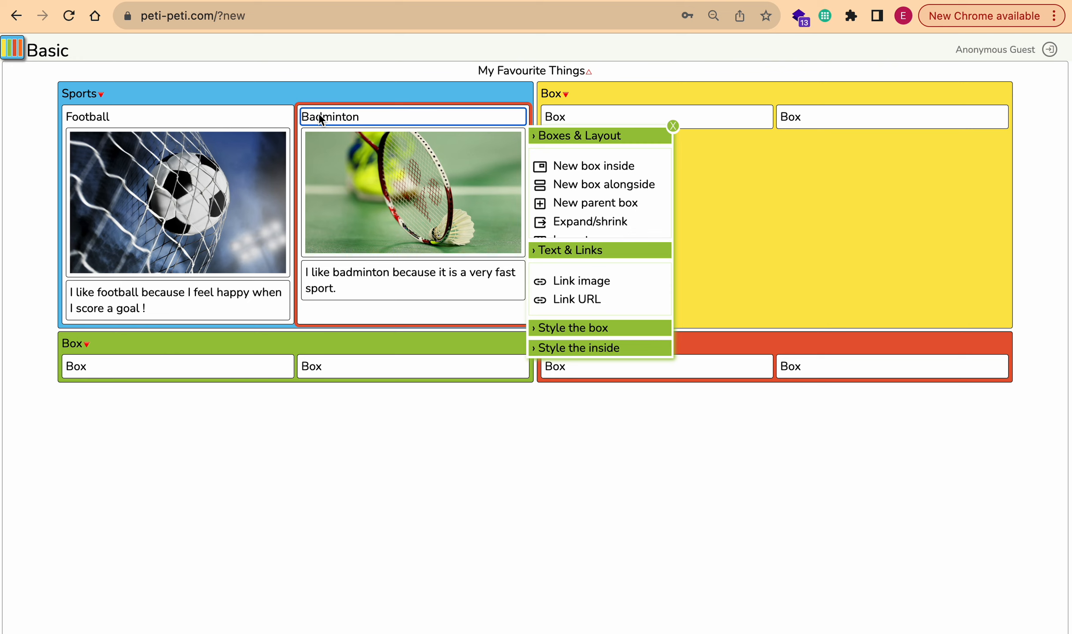
pyautogui.click(637, 191)
pyautogui.write('B')
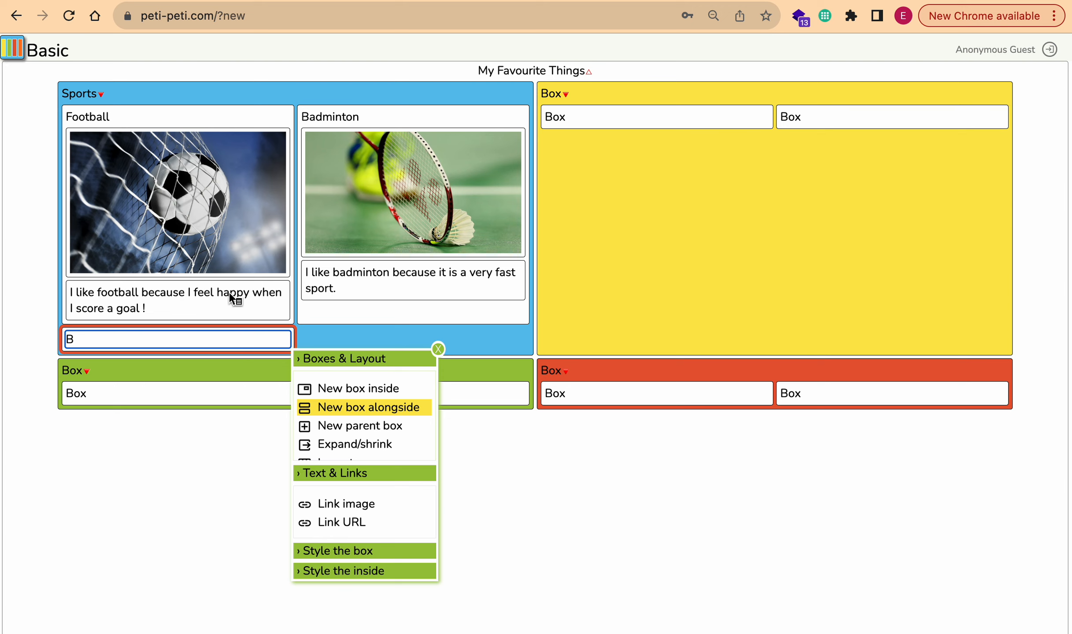
# - Try the three-column grid111 layout on the Sports box and switch it back to grid11
pyautogui.click(90, 94)
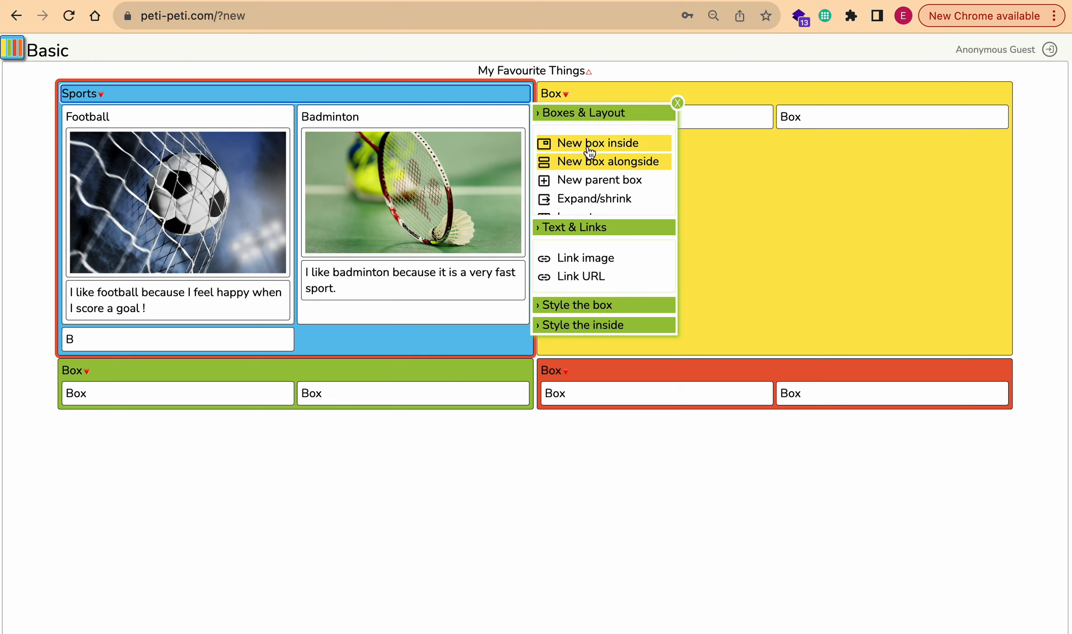
pyautogui.scroll(-2, 587, 187)
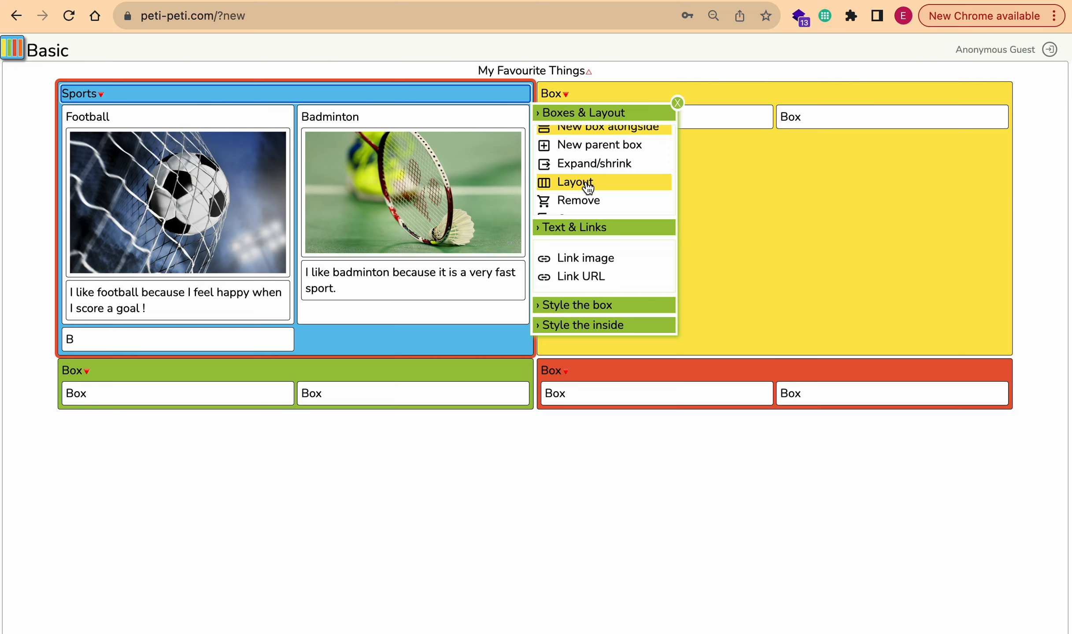
pyautogui.click(587, 186)
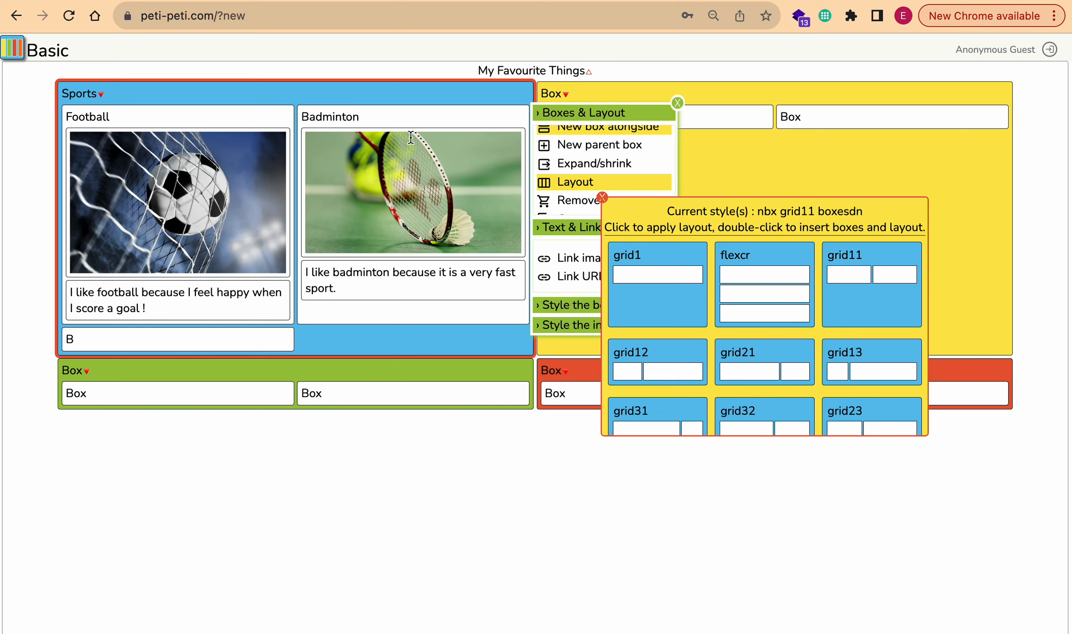
pyautogui.scroll(-5, 716, 350)
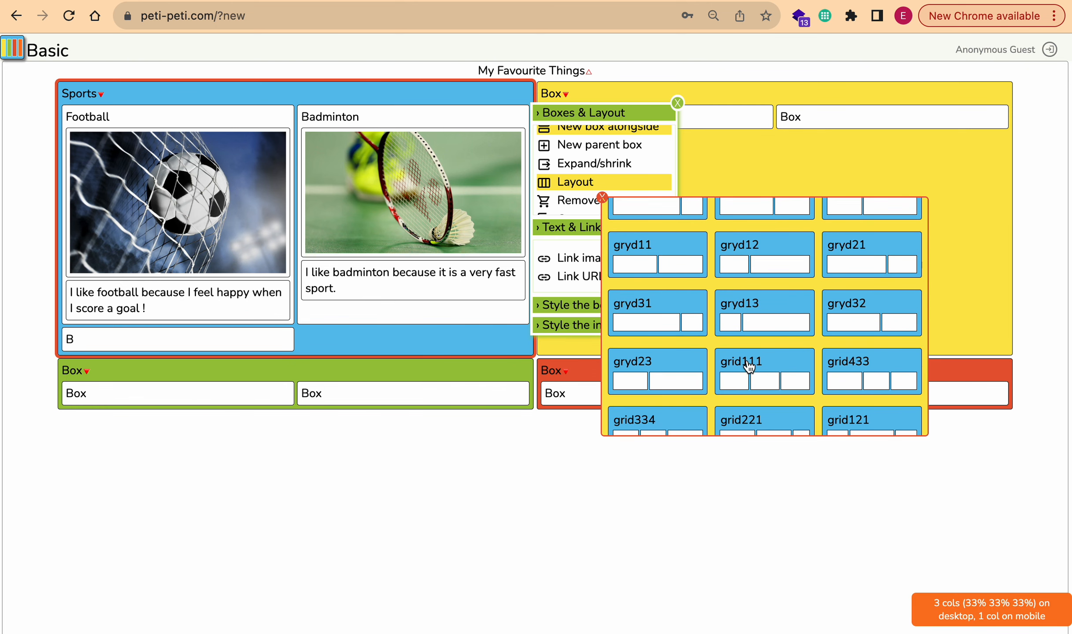
pyautogui.click(748, 367)
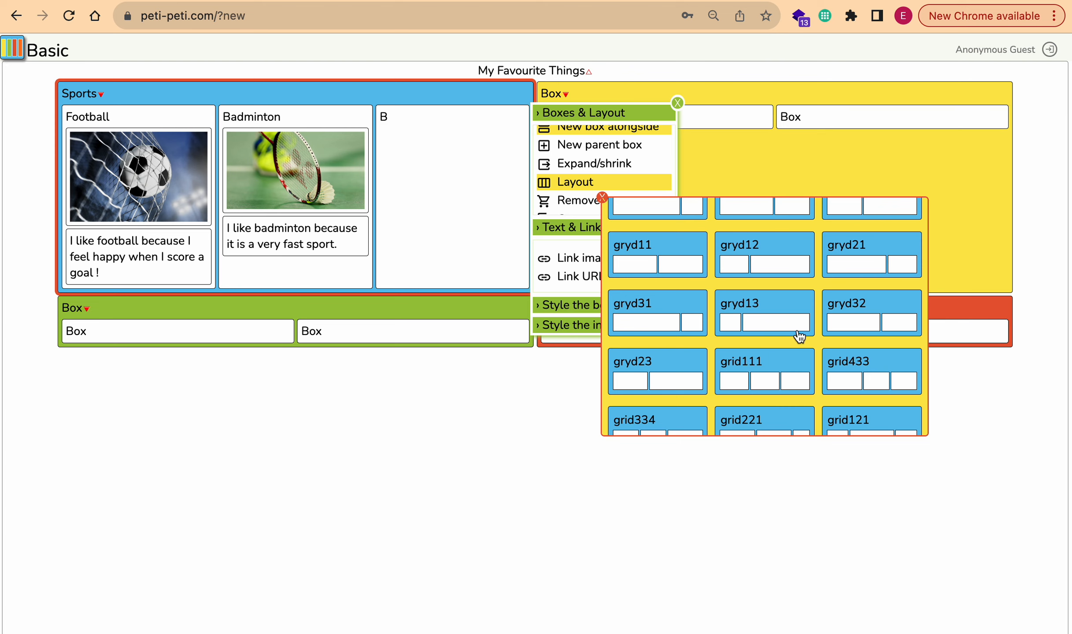
pyautogui.scroll(5, 799, 336)
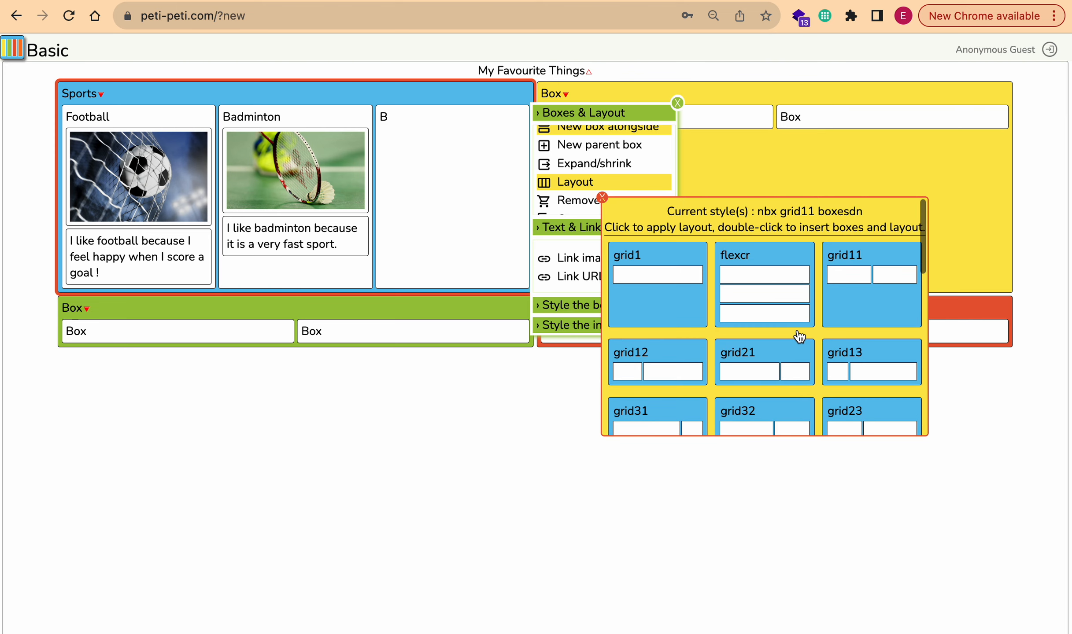
pyautogui.click(848, 262)
pyautogui.click(602, 197)
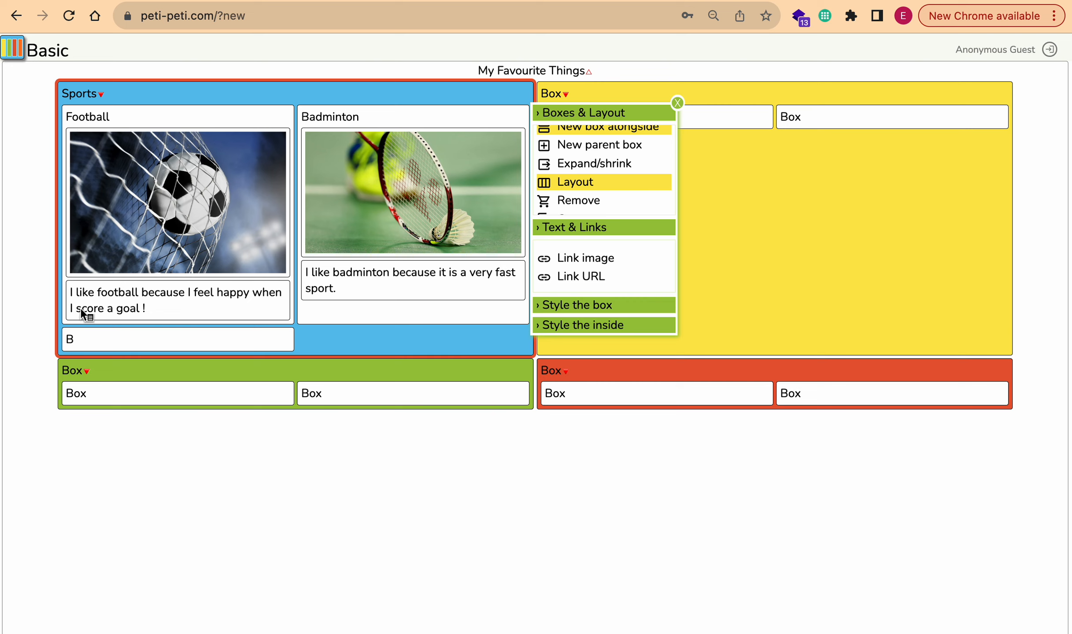
# - Name the new third box in Sports "Hockey" and add a new box inside it
pyautogui.click(75, 340)
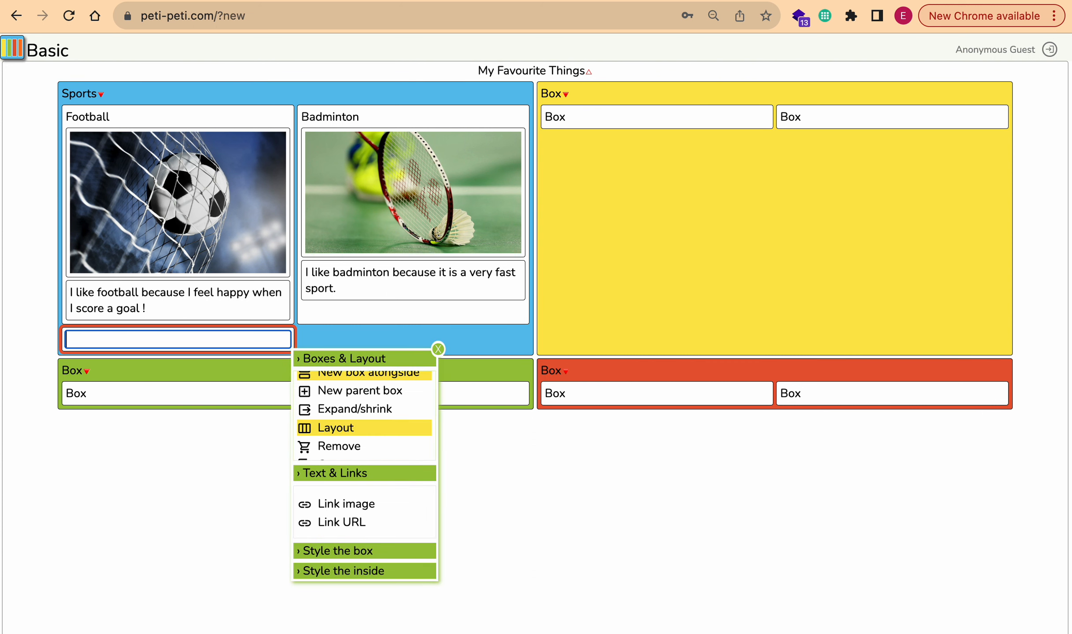
pyautogui.write('Hockey')
pyautogui.scroll(1, 359, 418)
pyautogui.scroll(1, 359, 414)
pyautogui.click(359, 386)
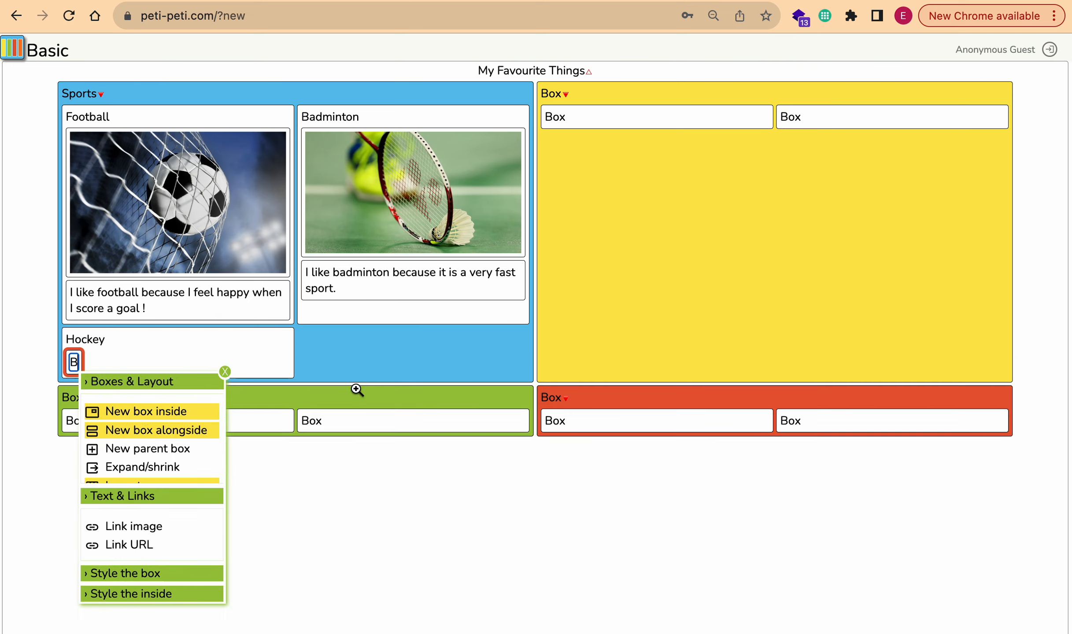
# - Switch to the Google Images results and replace the badminton search with "hockey"
pyautogui.hotkey('ctrl', 'Tab')
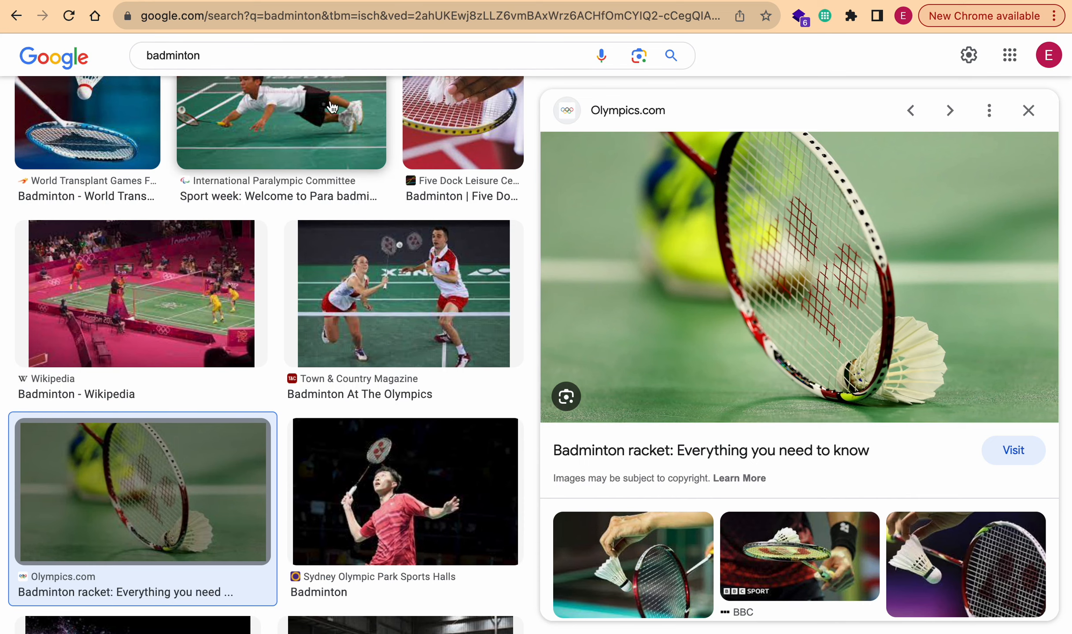
pyautogui.click(208, 55)
pyautogui.press('BackSpace')
pyautogui.press('BackSpace')
pyautogui.press('BackSpace')
pyautogui.press('BackSpace')
pyautogui.press('BackSpace')
pyautogui.press('BackSpace')
pyautogui.press('BackSpace')
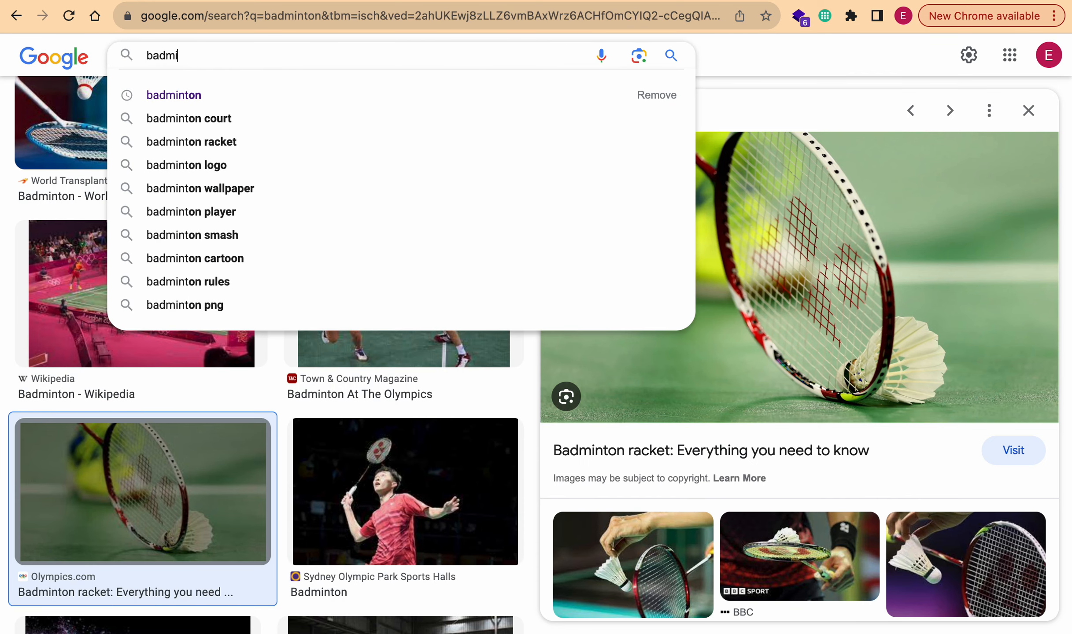
pyautogui.press('BackSpace')
pyautogui.press('BackSpace')
pyautogui.write("hockey'")
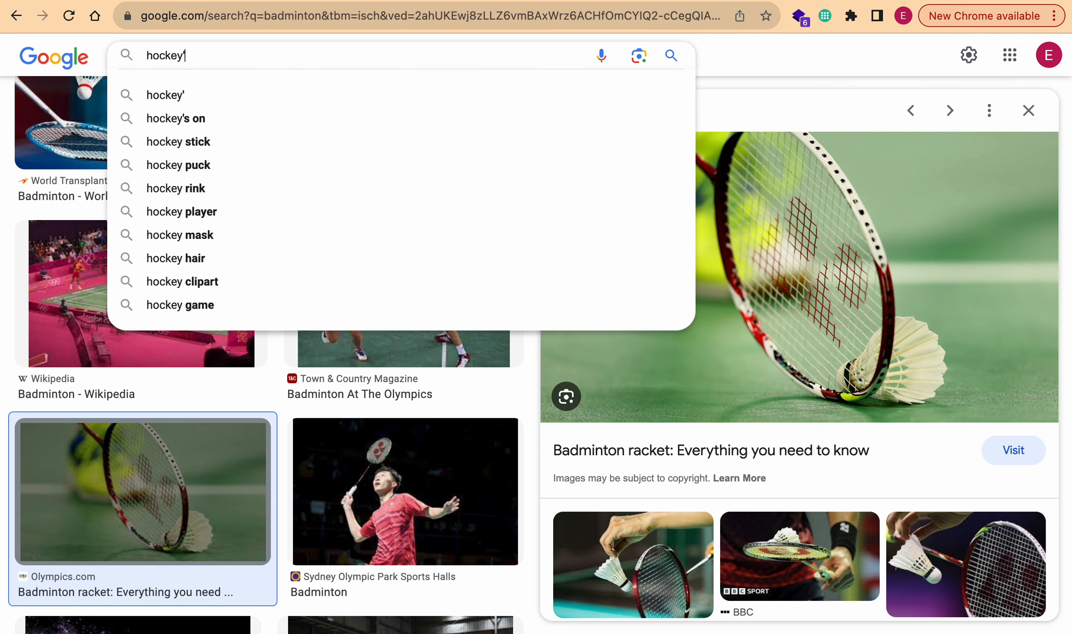
pyautogui.press('BackSpace')
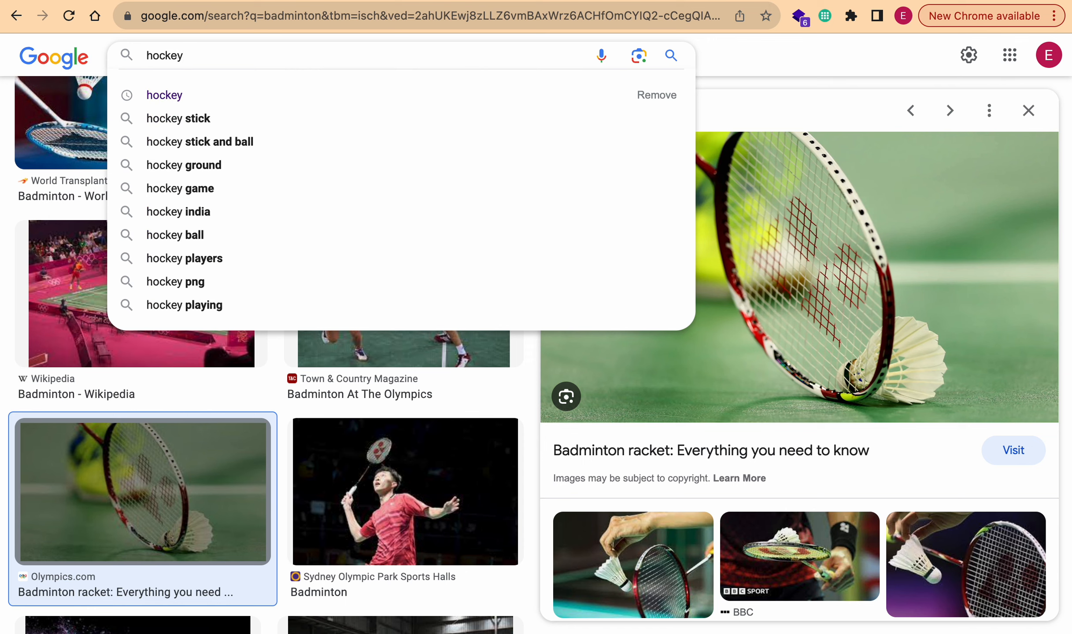
pyautogui.press('Return')
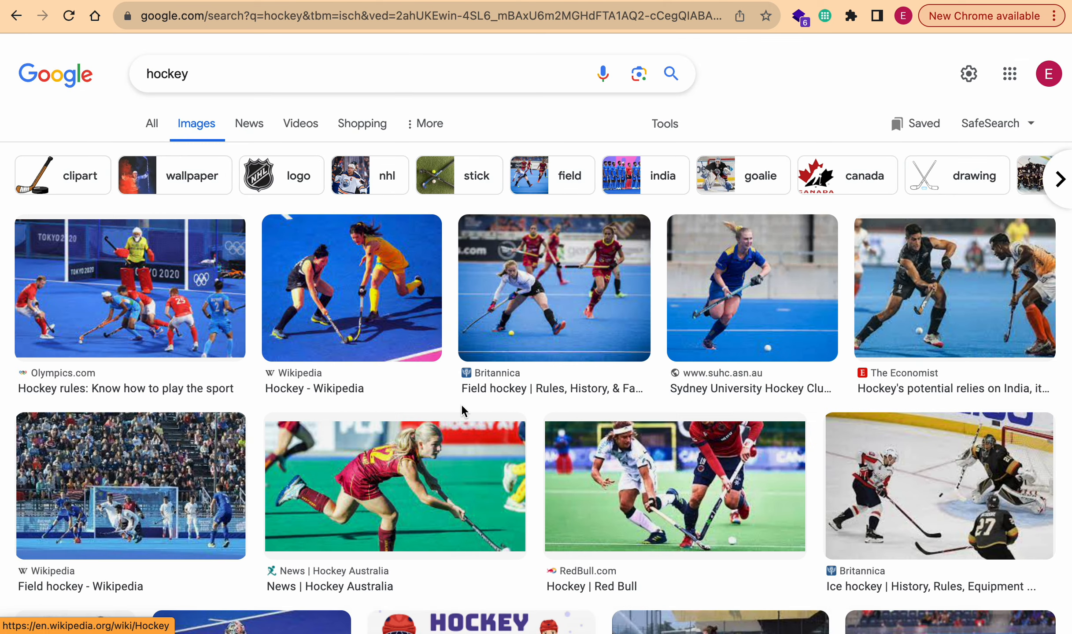
# - Copy the image address of the RedBull.com hockey picture and return to the peti-peti board
pyautogui.click(668, 509)
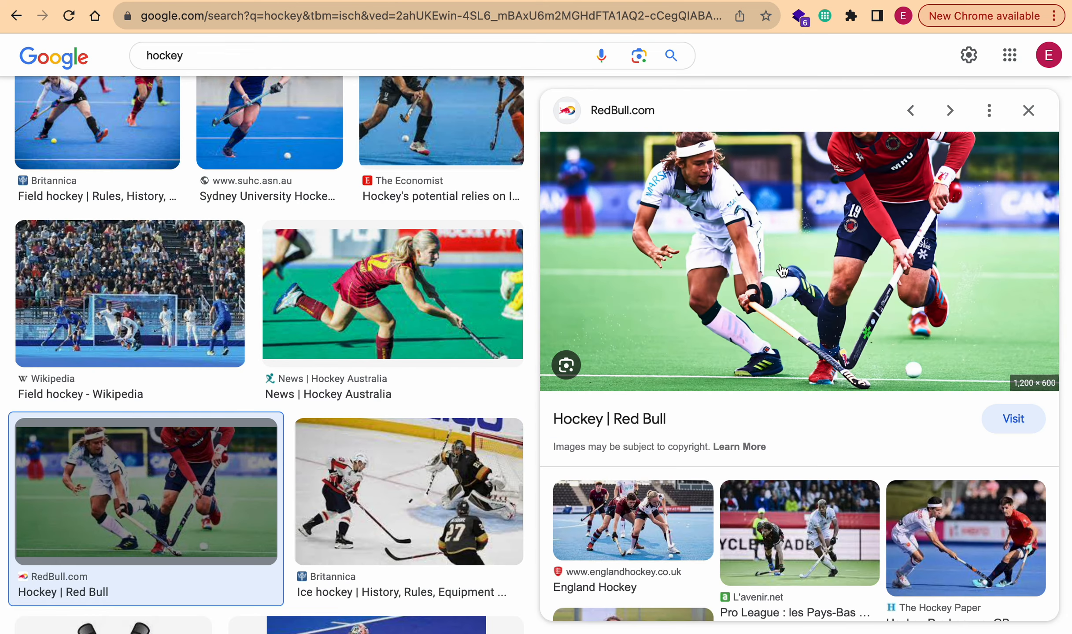
pyautogui.rightClick(486, 261)
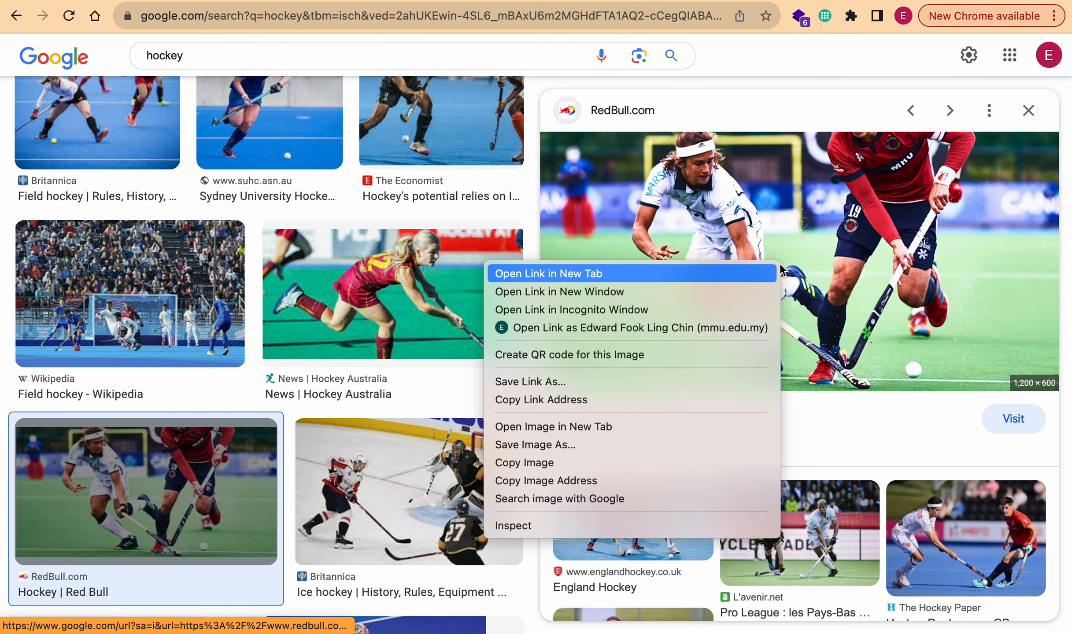
pyautogui.click(574, 481)
pyautogui.click(93, 2)
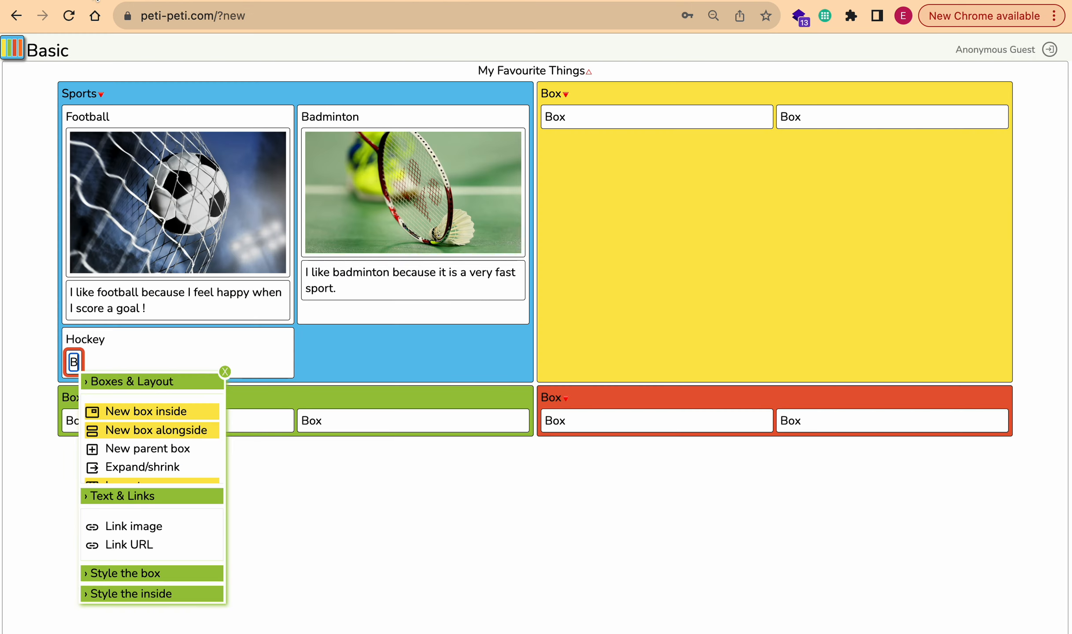
# - Link the copied RedBull.com picture address as the image of the new box inside Hockey and close the image settings
pyautogui.click(135, 533)
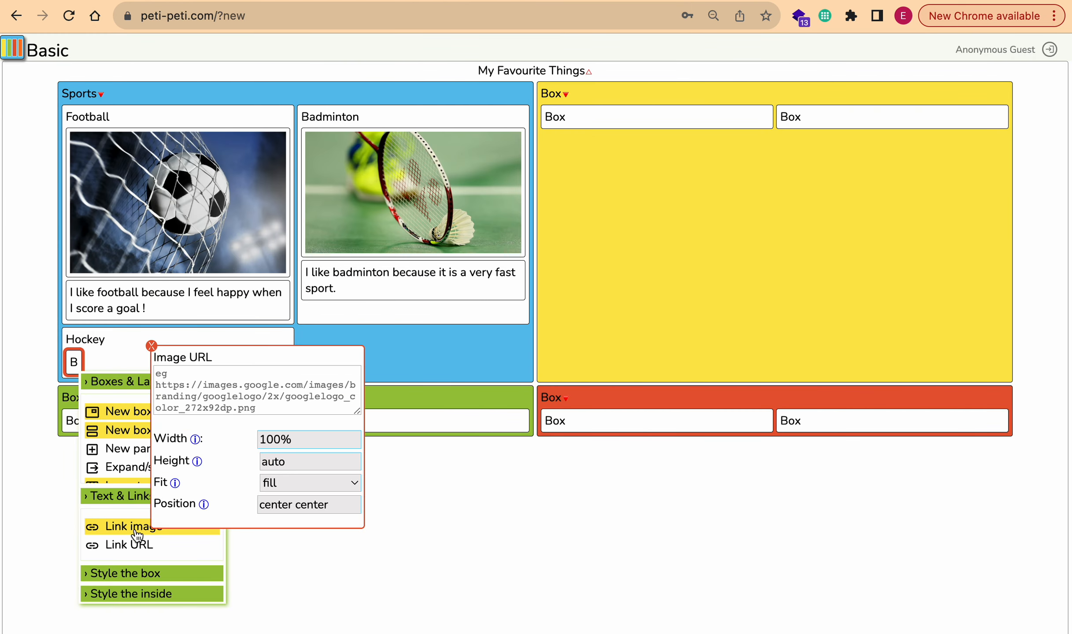
pyautogui.click(176, 378)
pyautogui.press('super+v')
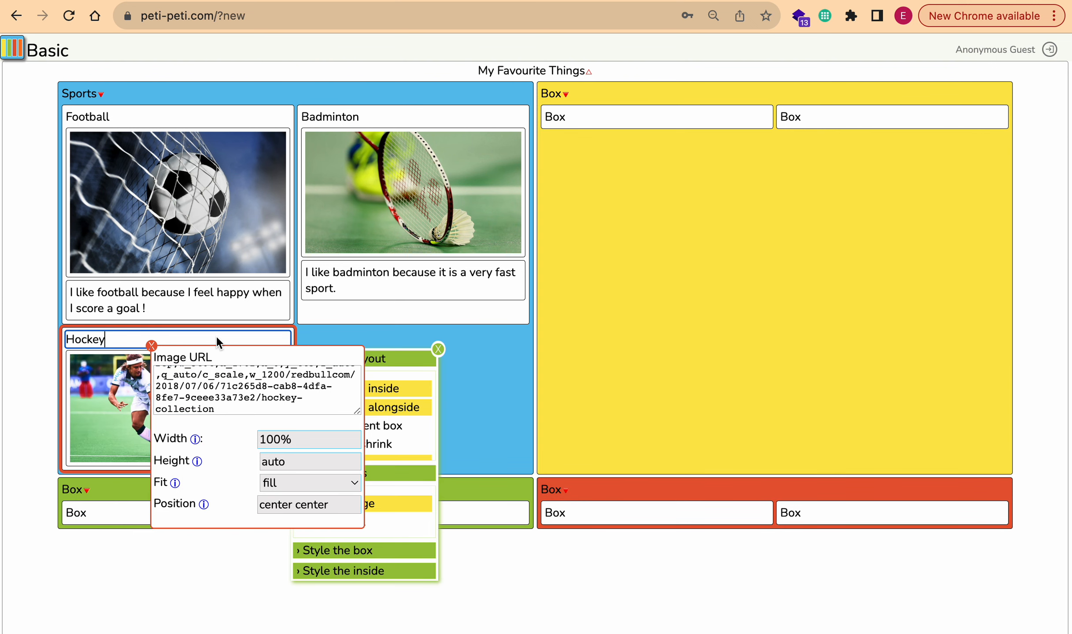
pyautogui.click(151, 346)
pyautogui.click(438, 349)
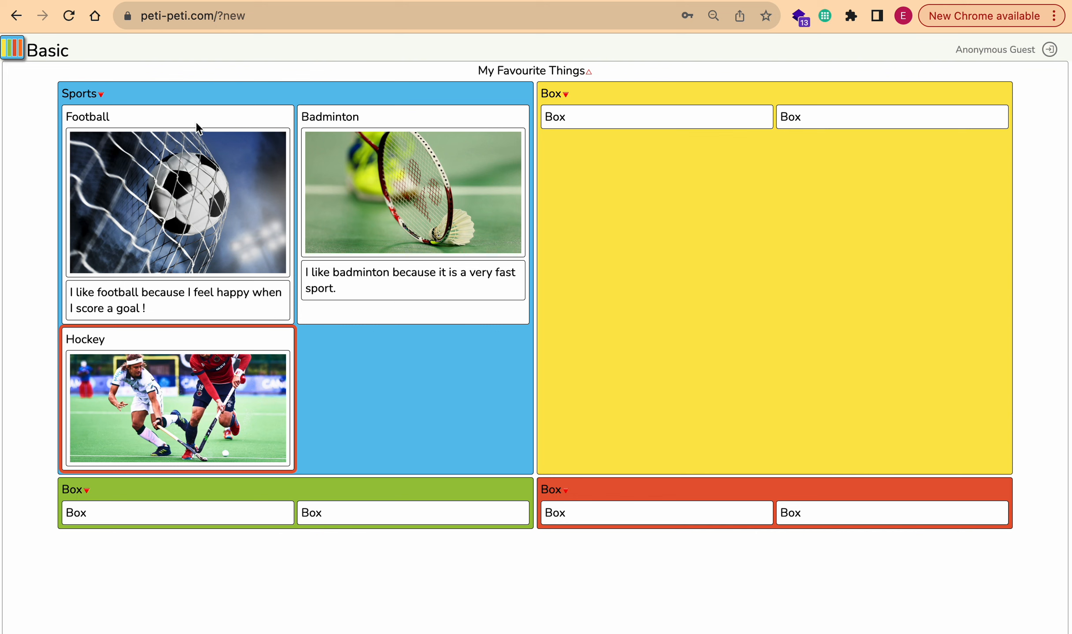
# - Copy the Football box with its contents and paste it alongside the Hockey box
pyautogui.click(173, 120)
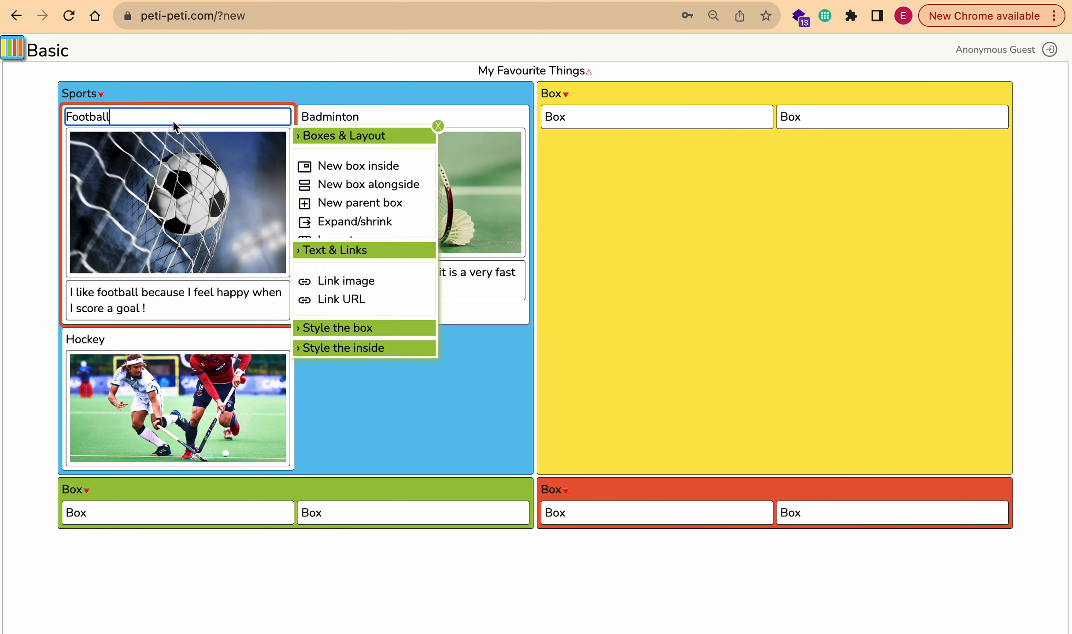
pyautogui.scroll(-3, 352, 211)
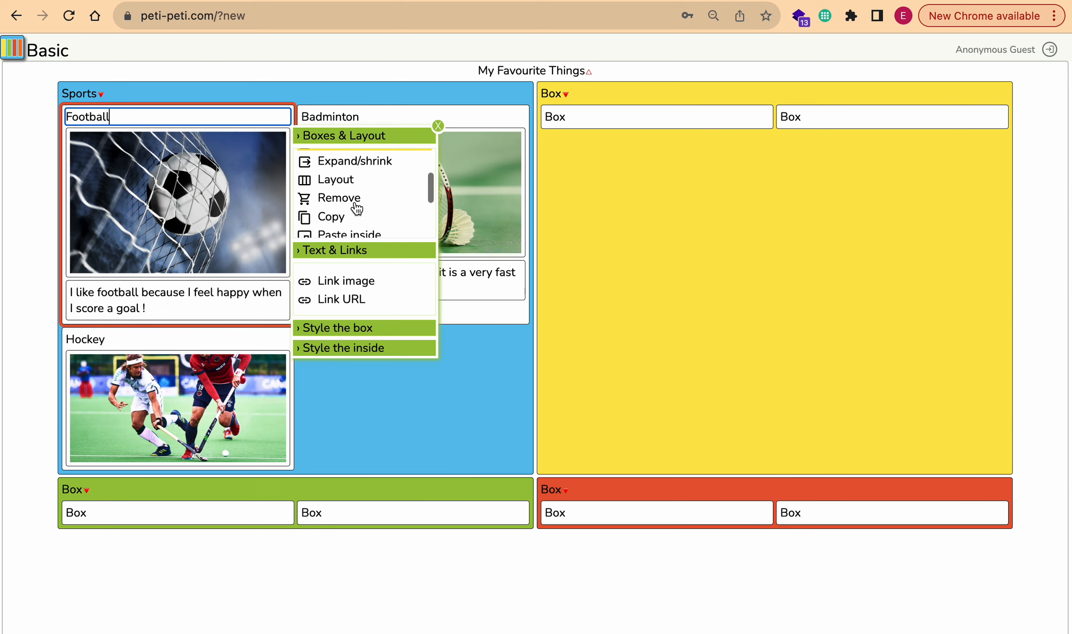
pyautogui.click(338, 217)
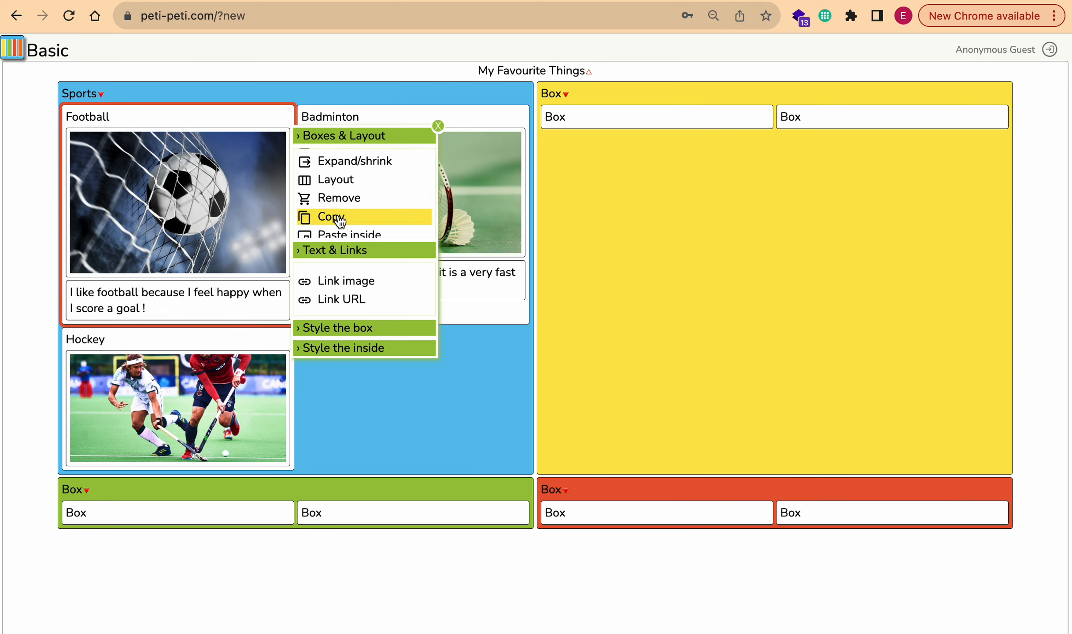
pyautogui.scroll(-1, 339, 221)
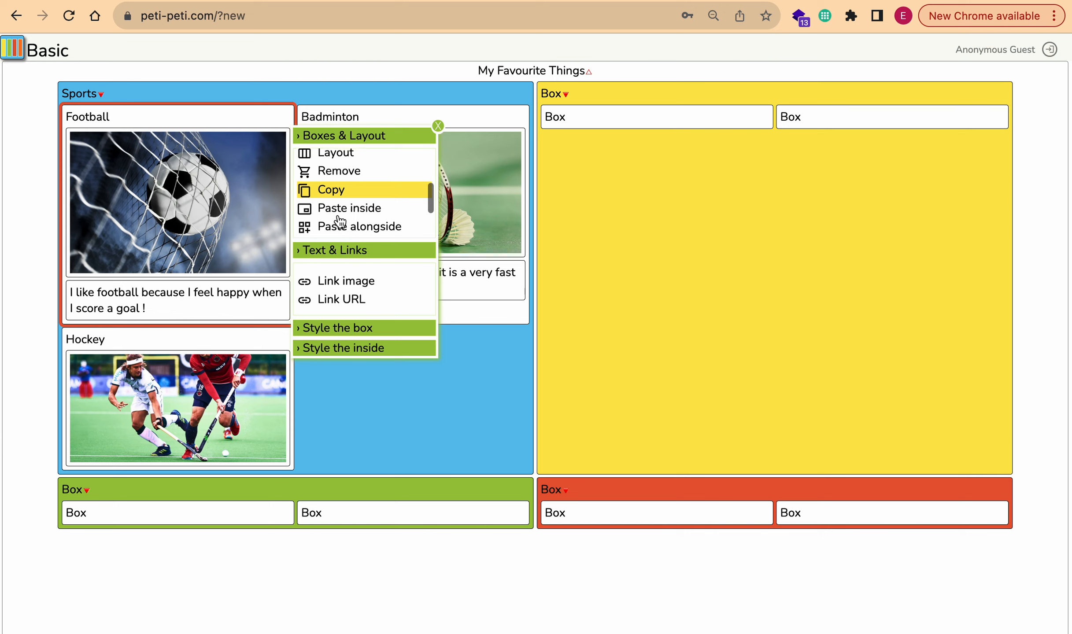
pyautogui.scroll(-1, 339, 220)
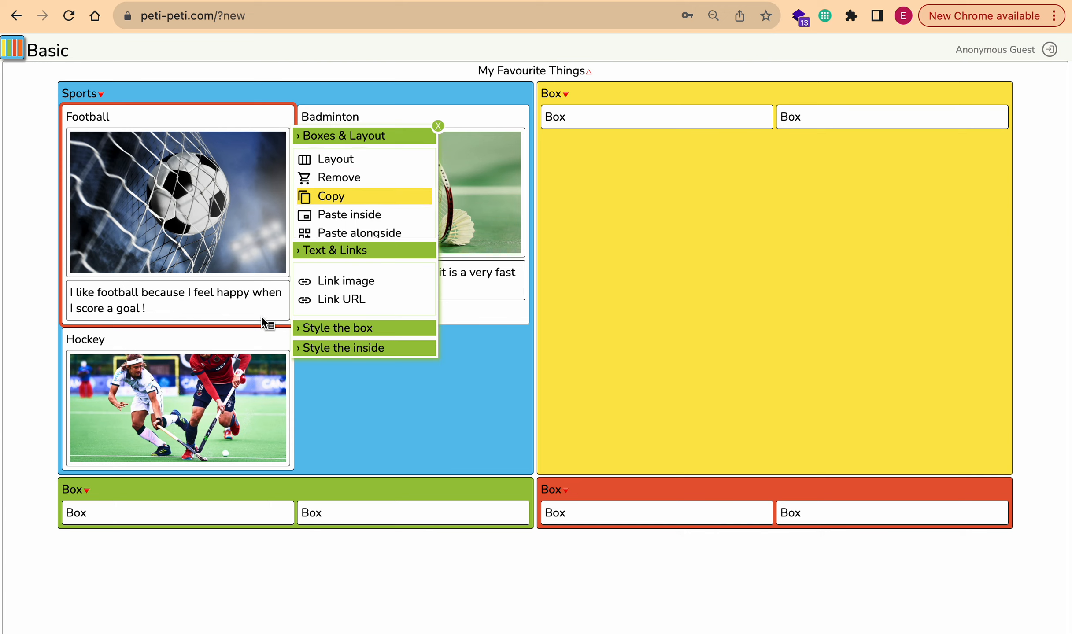
pyautogui.click(200, 339)
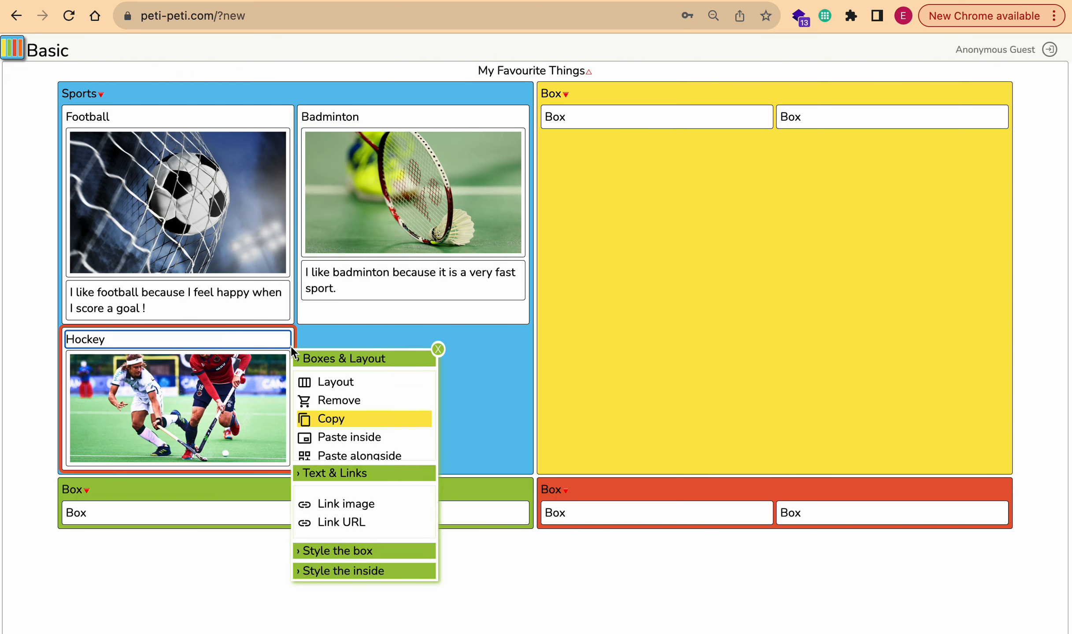
pyautogui.click(355, 457)
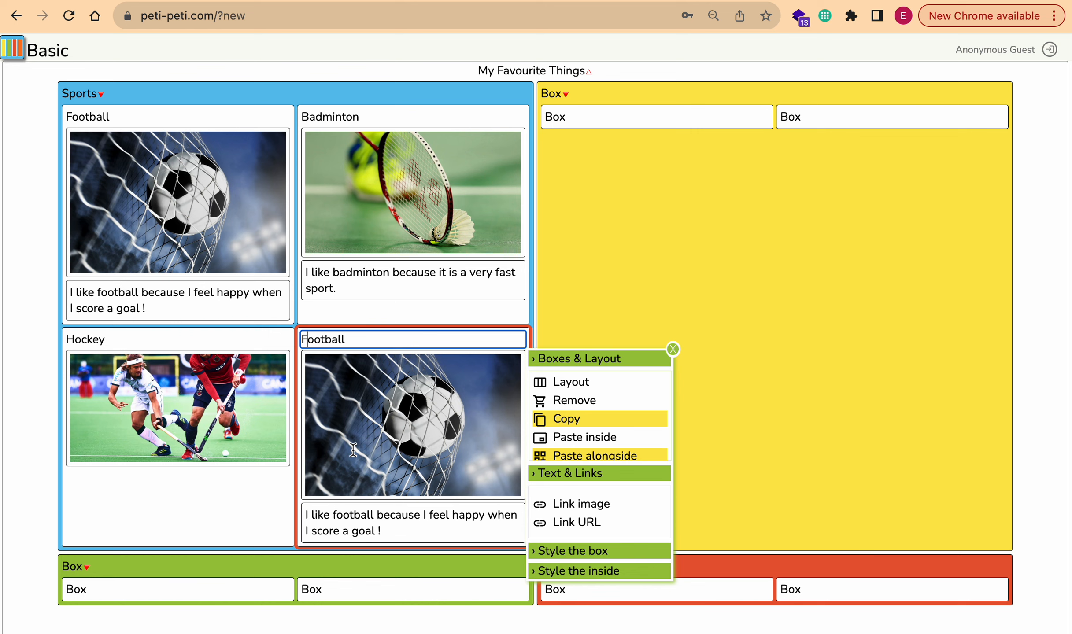
# - Paste the copied Football box inside the yellow box
pyautogui.click(572, 122)
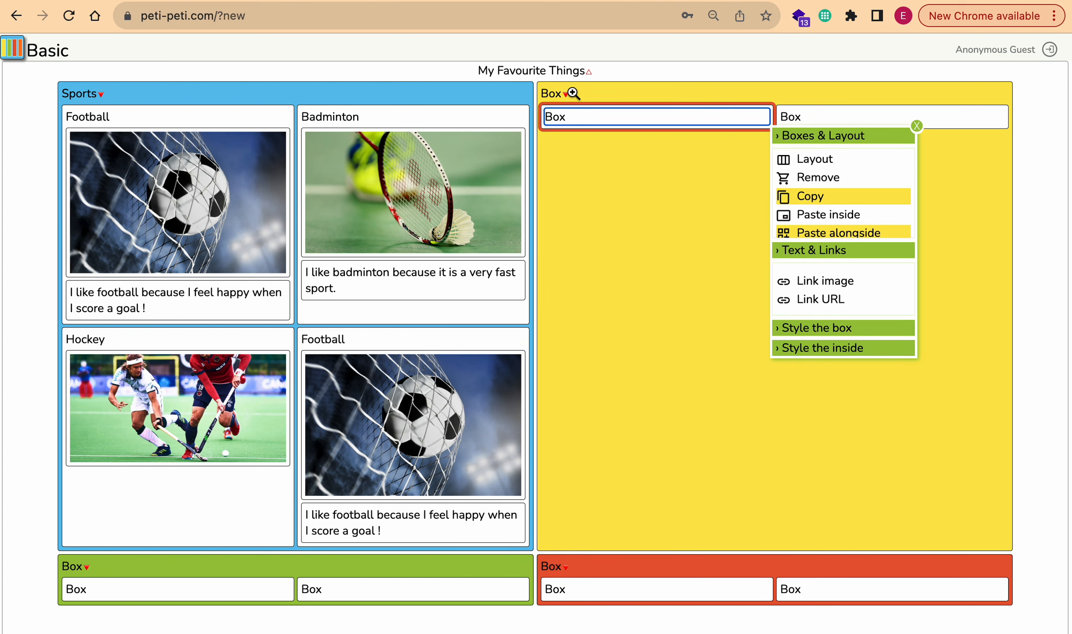
pyautogui.click(572, 94)
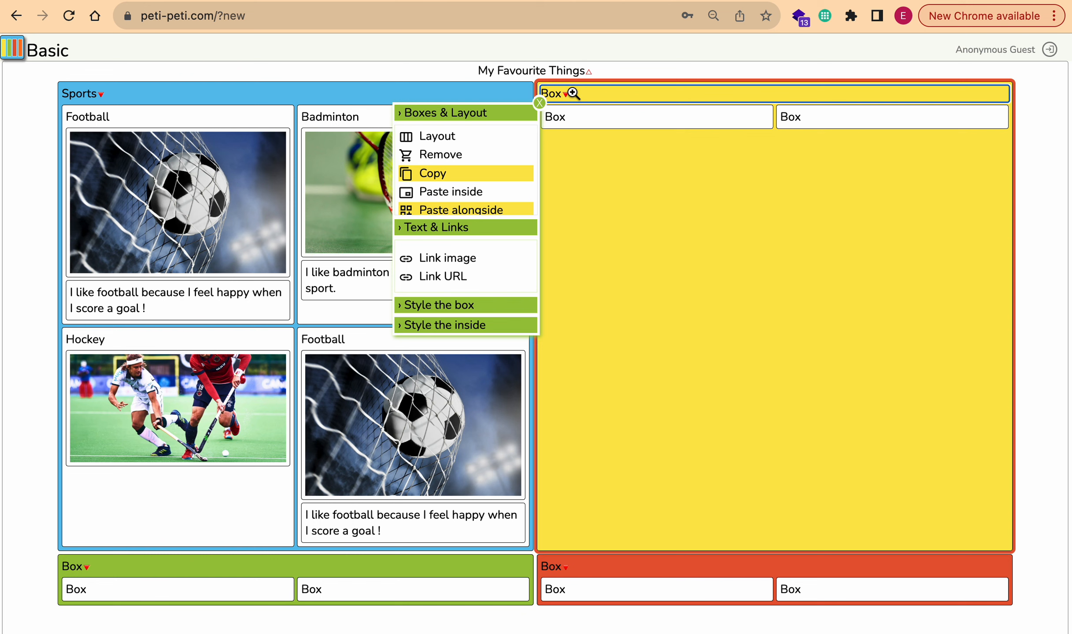
pyautogui.scroll(-2, 479, 172)
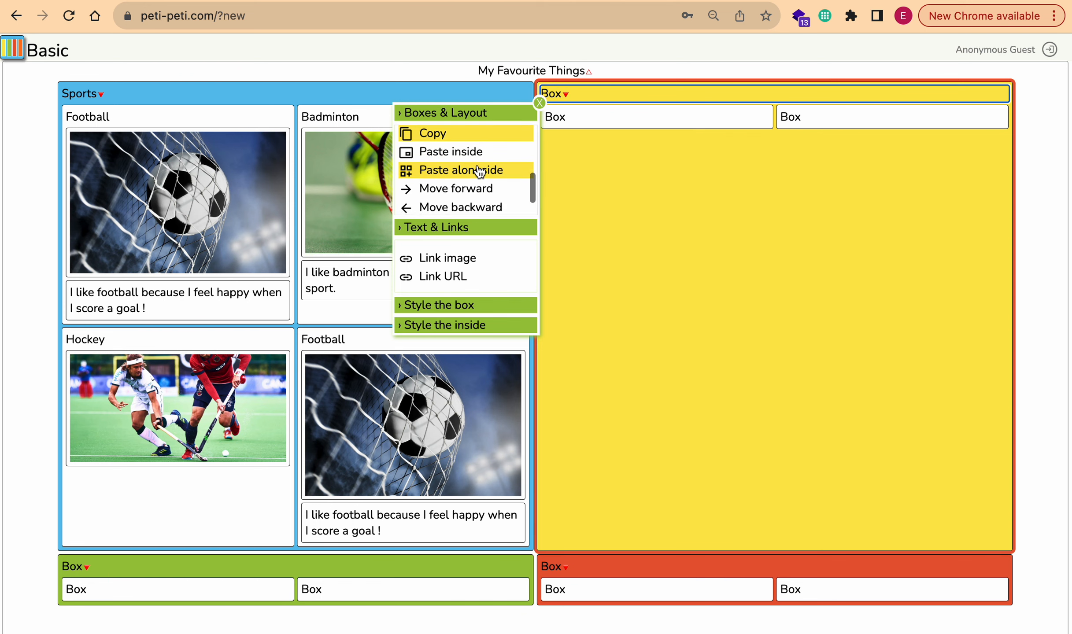
pyautogui.click(459, 150)
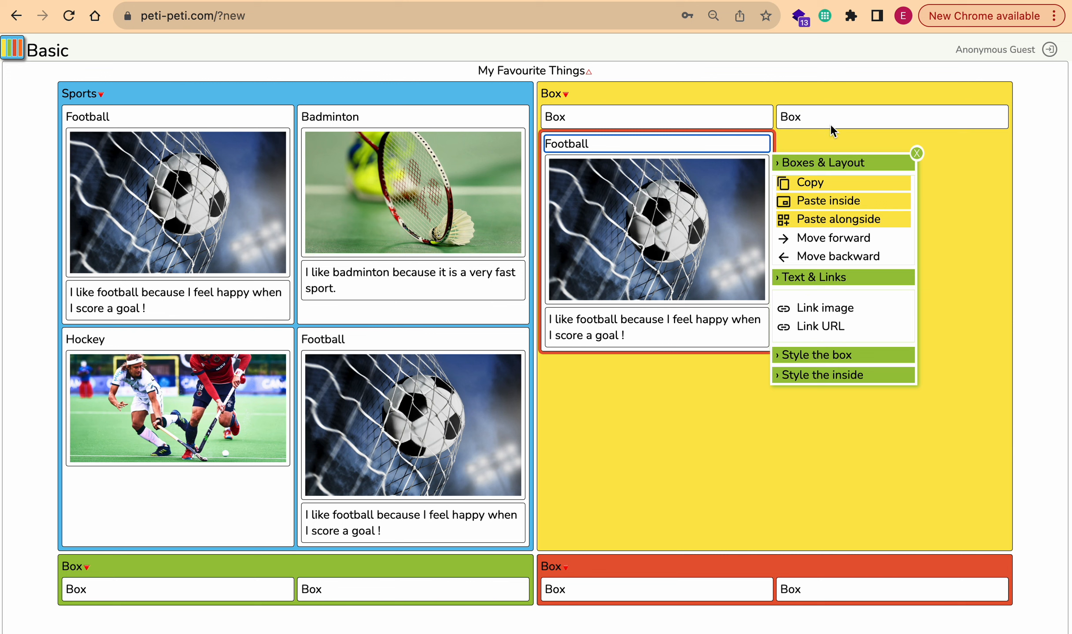
# - Move the pasted Football box backward until it is the first box inside the yellow box
pyautogui.click(833, 259)
pyautogui.click(776, 324)
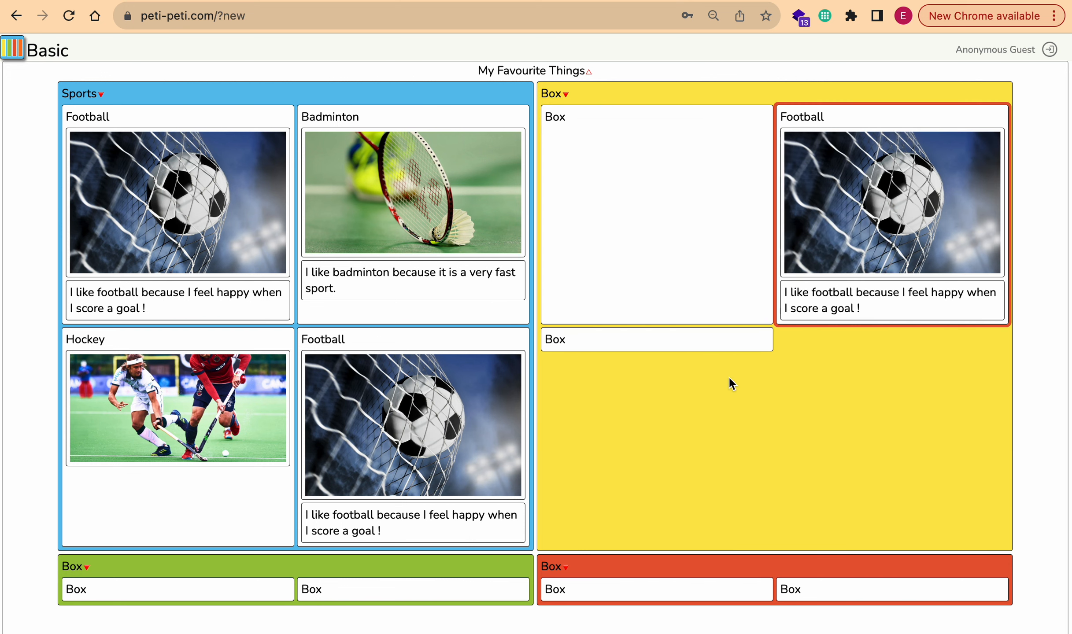
pyautogui.click(823, 126)
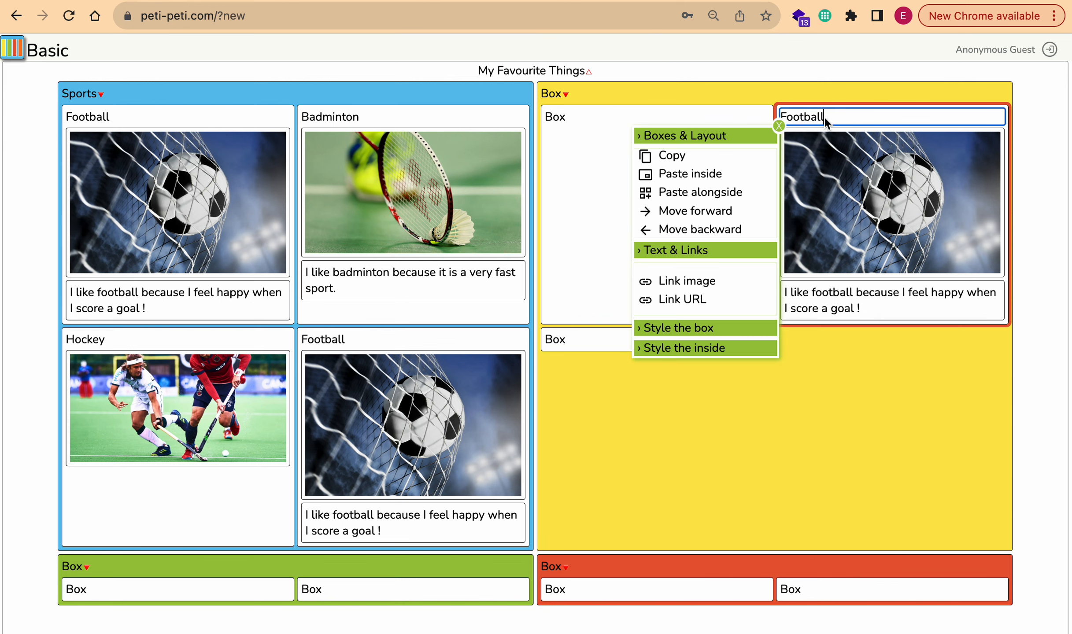
pyautogui.click(712, 236)
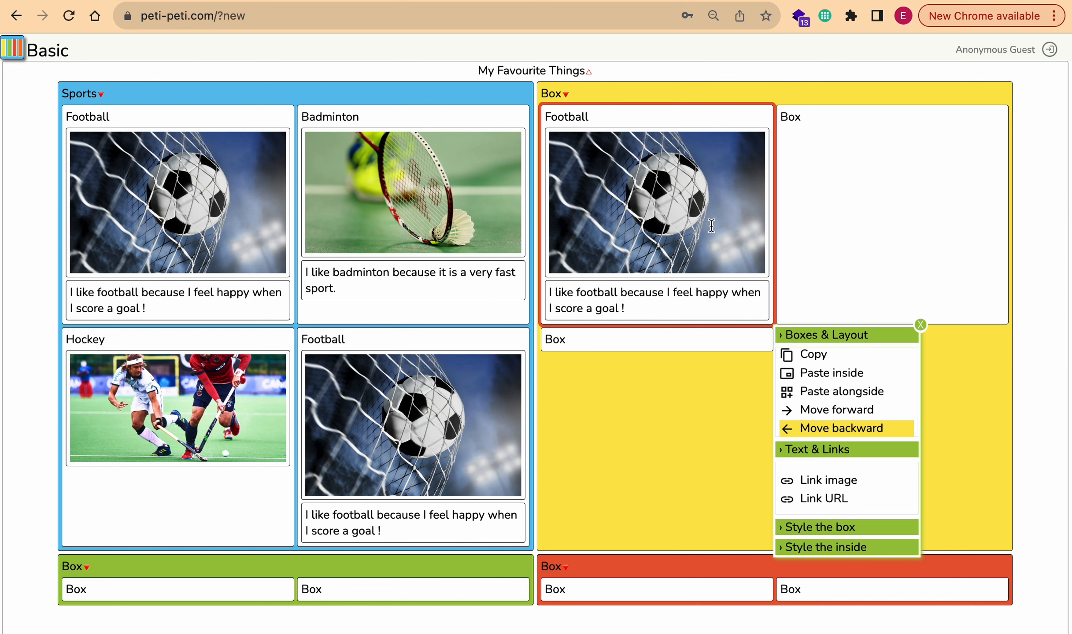
# - Rename the yellow box as "Food"
pyautogui.click(560, 94)
pyautogui.press('BackSpace')
pyautogui.press('BackSpace')
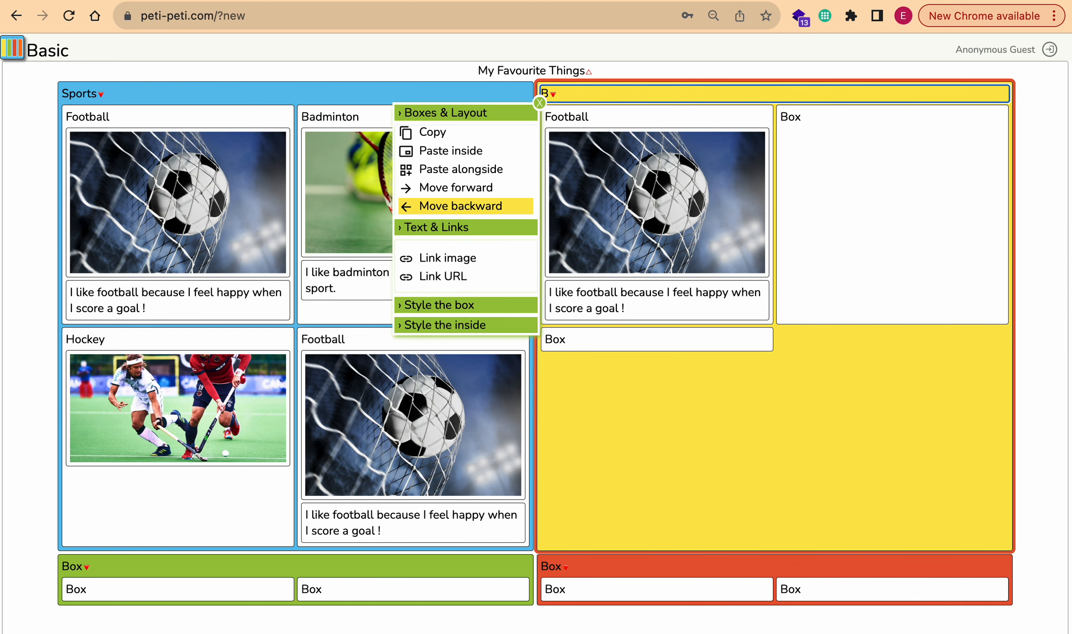
pyautogui.write('Food')
# - Rename the Football box inside Food as "Nasi Lemak"
pyautogui.click(541, 112)
pyautogui.click(569, 120)
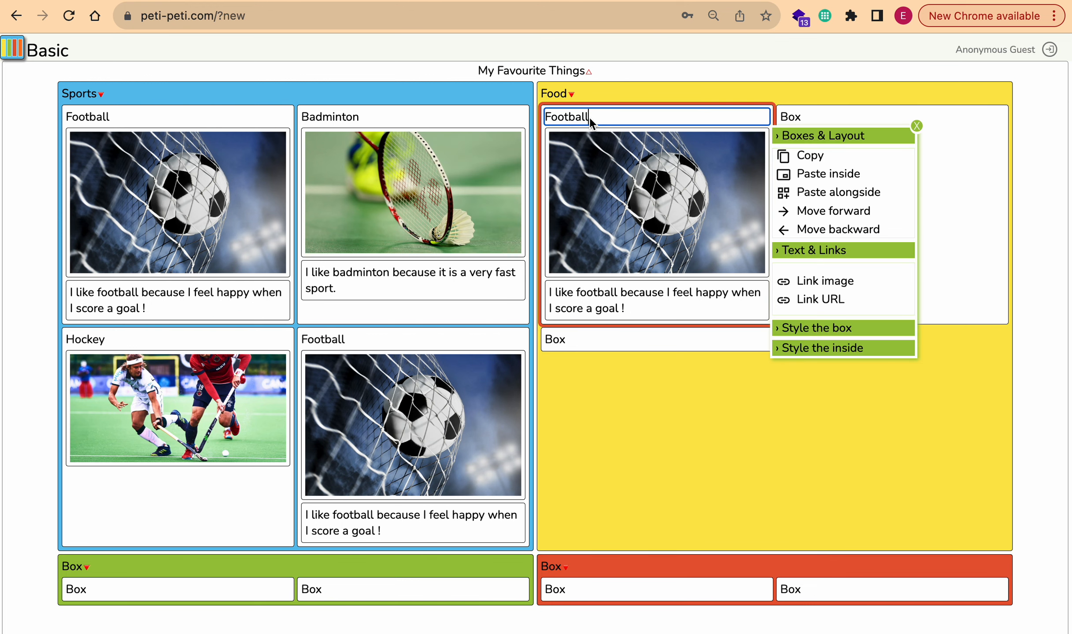
pyautogui.press('BackSpace')
pyautogui.press('BackSpace')
pyautogui.press('BackSpace')
pyautogui.write('Nasi Lemak')
# - Select the football picture inside Nasi Lemak, switch to Google Images and replace the hockey search with "nasi lemak"
pyautogui.click(580, 191)
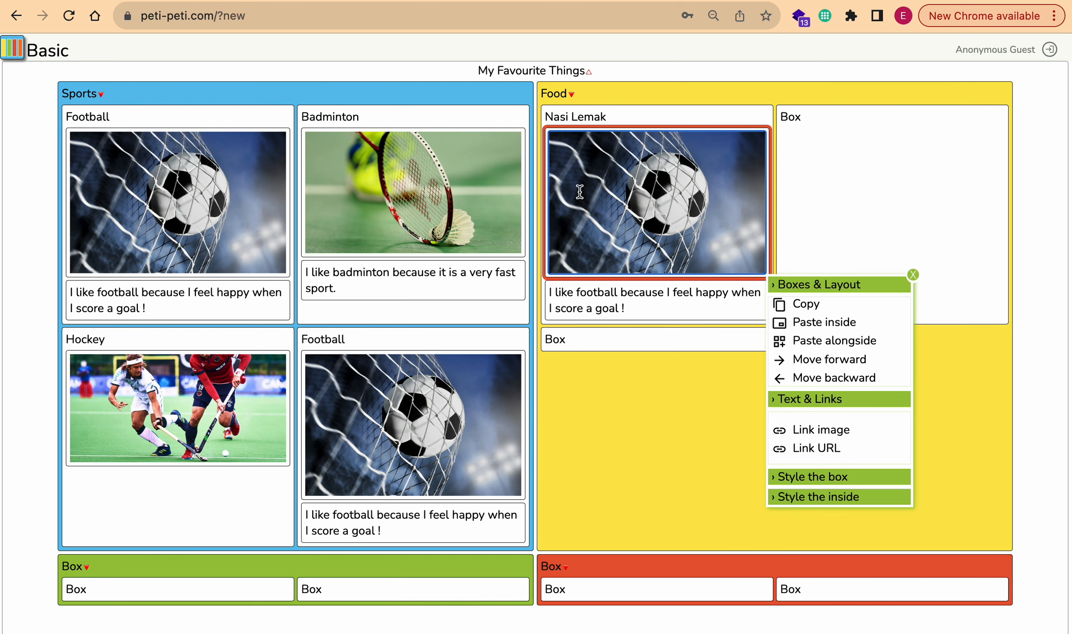
pyautogui.click(702, 2)
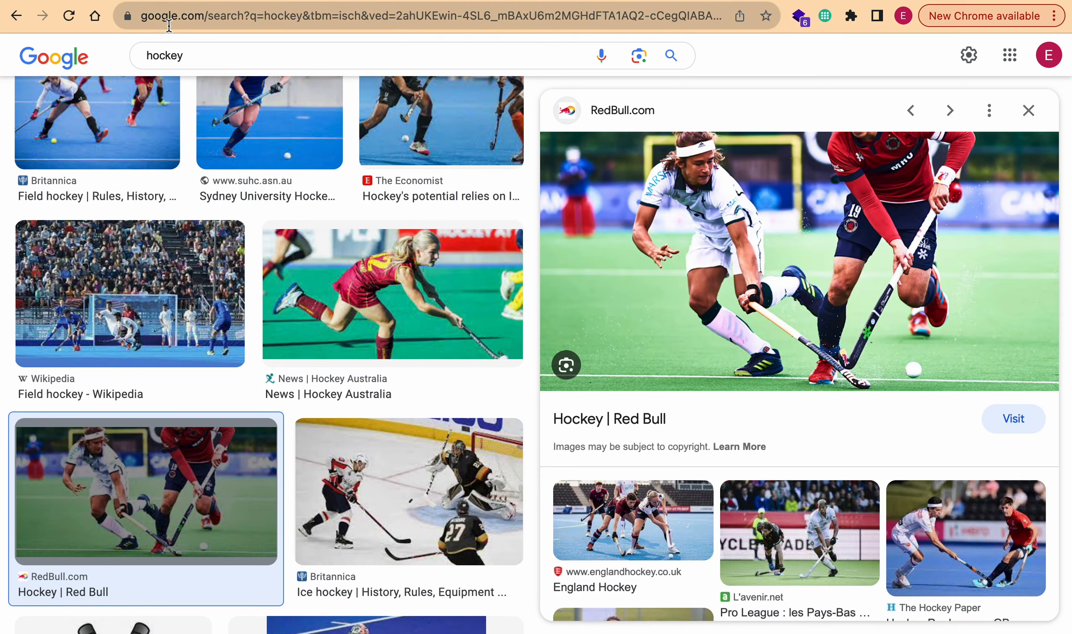
pyautogui.click(195, 55)
pyautogui.press('BackSpace')
pyautogui.press('BackSpace')
pyautogui.press('BackSpace')
pyautogui.press('BackSpace')
pyautogui.press('BackSpace')
pyautogui.press('BackSpace')
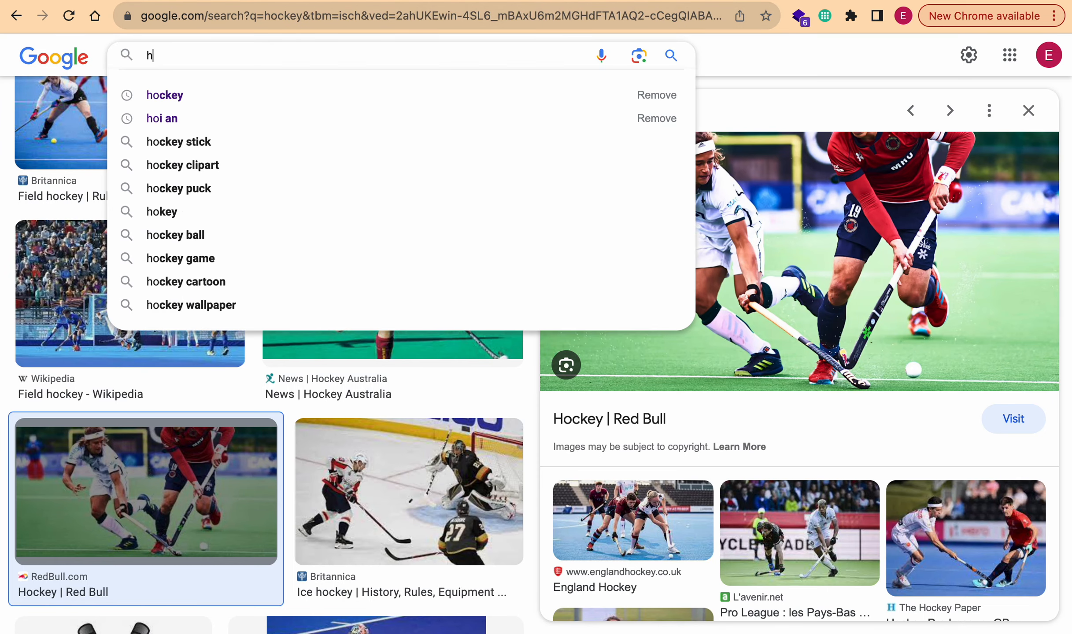
pyautogui.write('nasi')
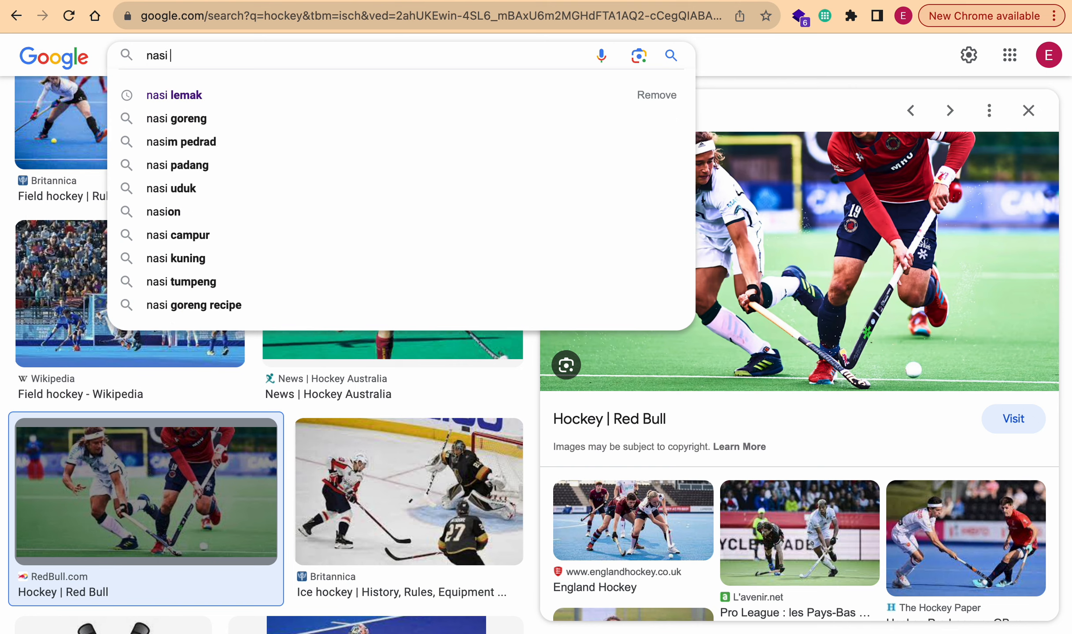
pyautogui.click(171, 97)
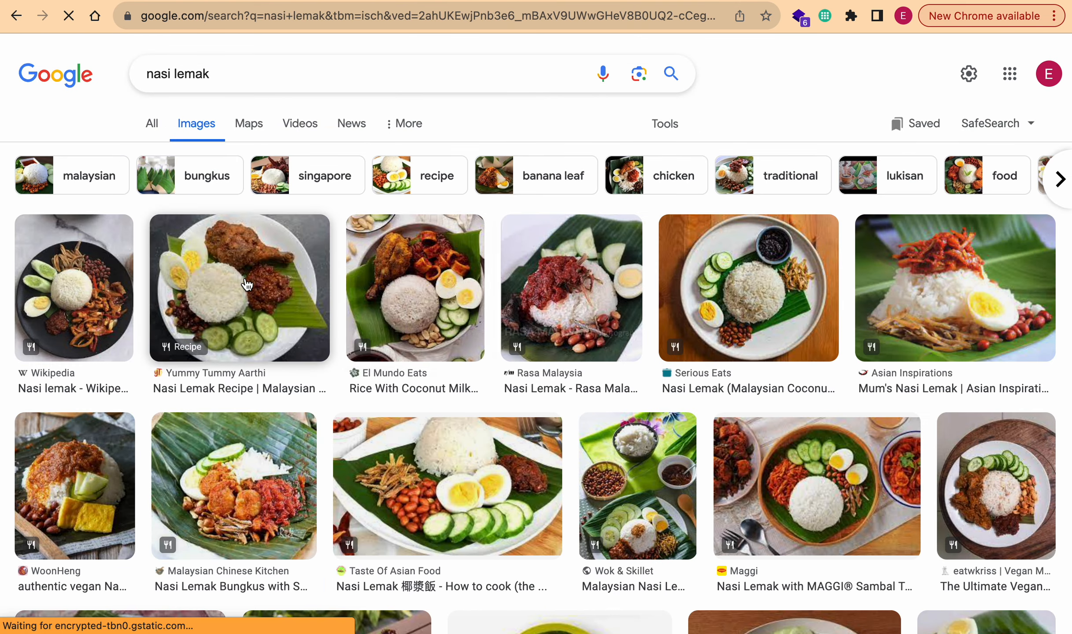
# - Copy the image address of the Yummy Tummy Aarthi nasi lemak picture and return to the peti-peti board
pyautogui.click(246, 284)
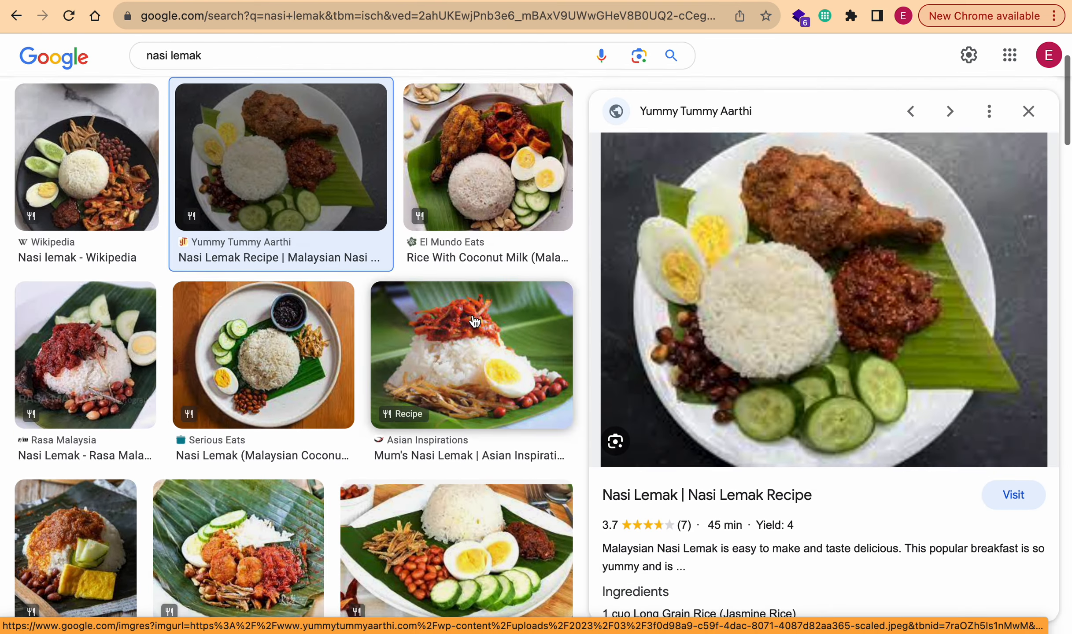
pyautogui.rightClick(760, 319)
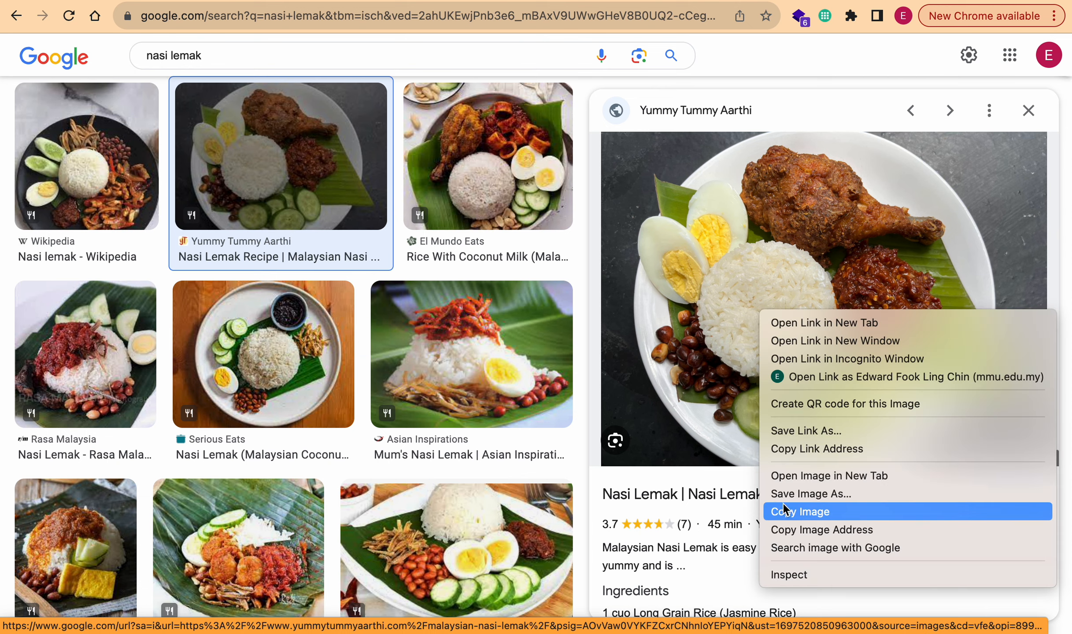
pyautogui.click(783, 530)
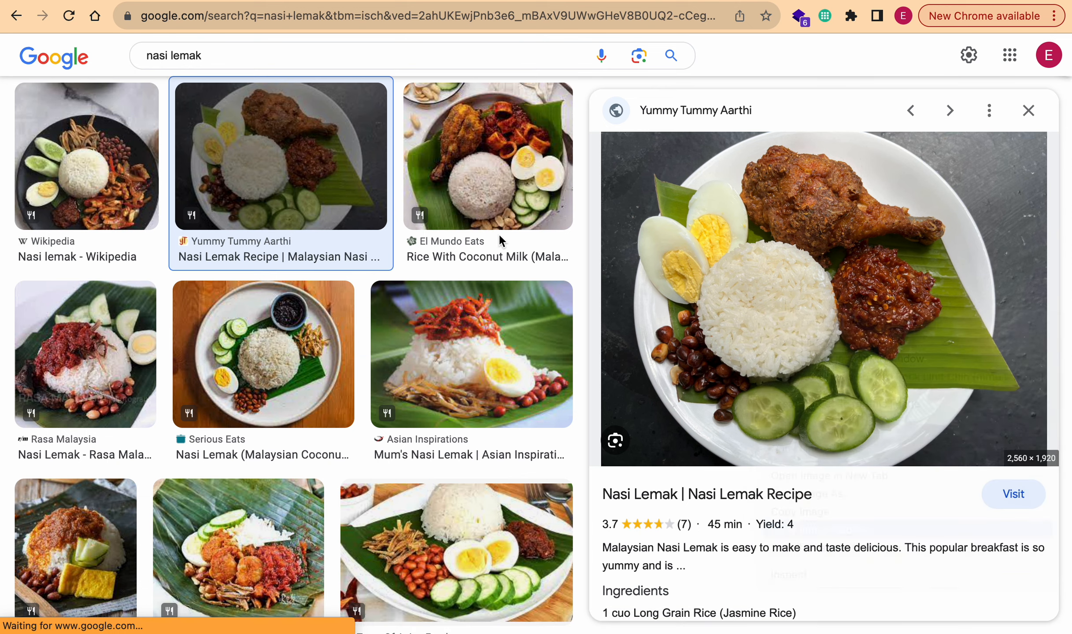
pyautogui.click(93, 1)
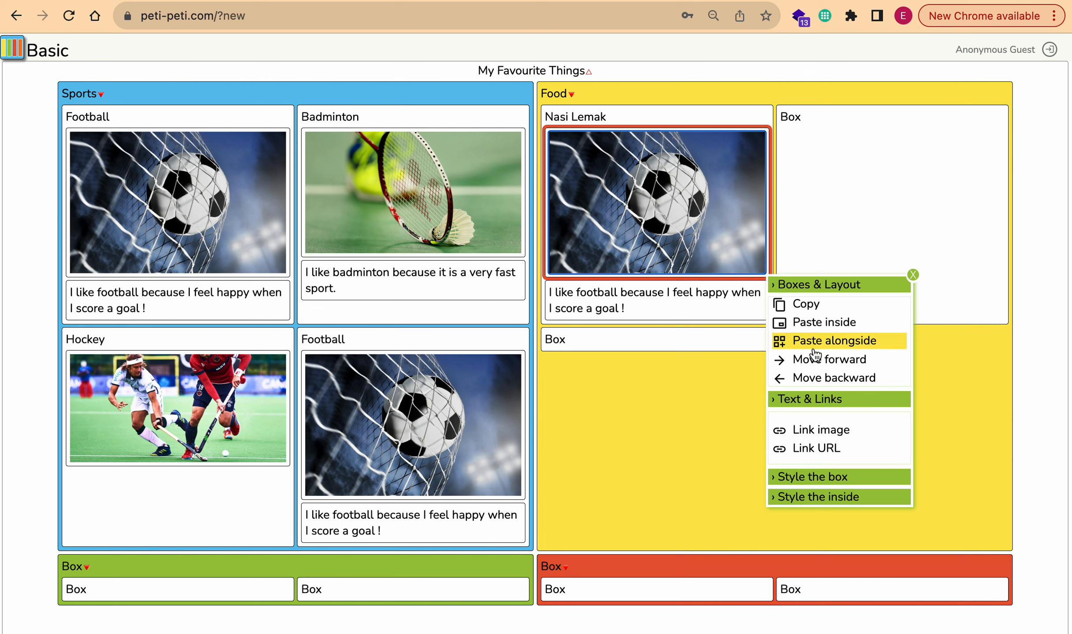
# - Replace the image URL of the picture inside Nasi Lemak with the copied address
pyautogui.click(815, 431)
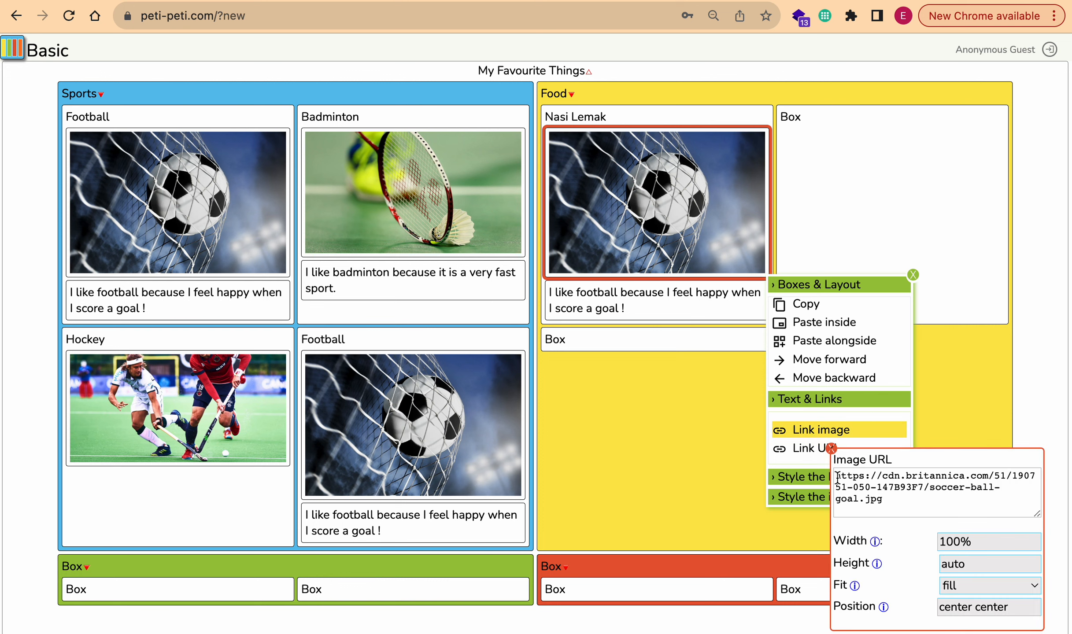
pyautogui.moveTo(837, 473); pyautogui.dragTo(897, 510)
pyautogui.hotkey('ctrl', 'v')
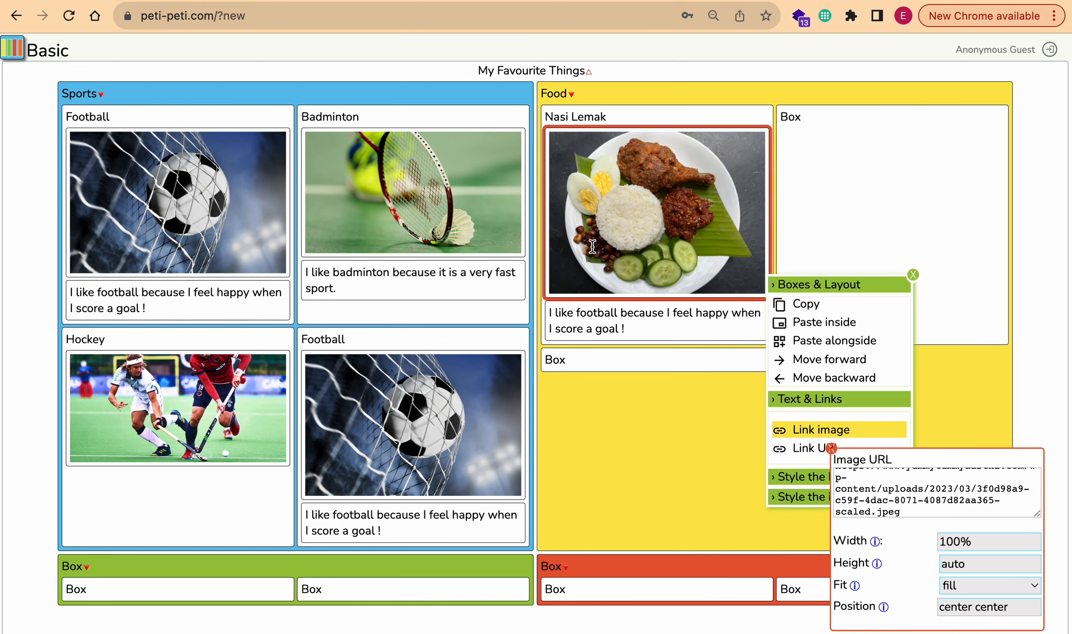
# - Insert "nasi lemak because of the spicy smabal." after "I like" in the caption under the nasi lemak picture
pyautogui.click(578, 322)
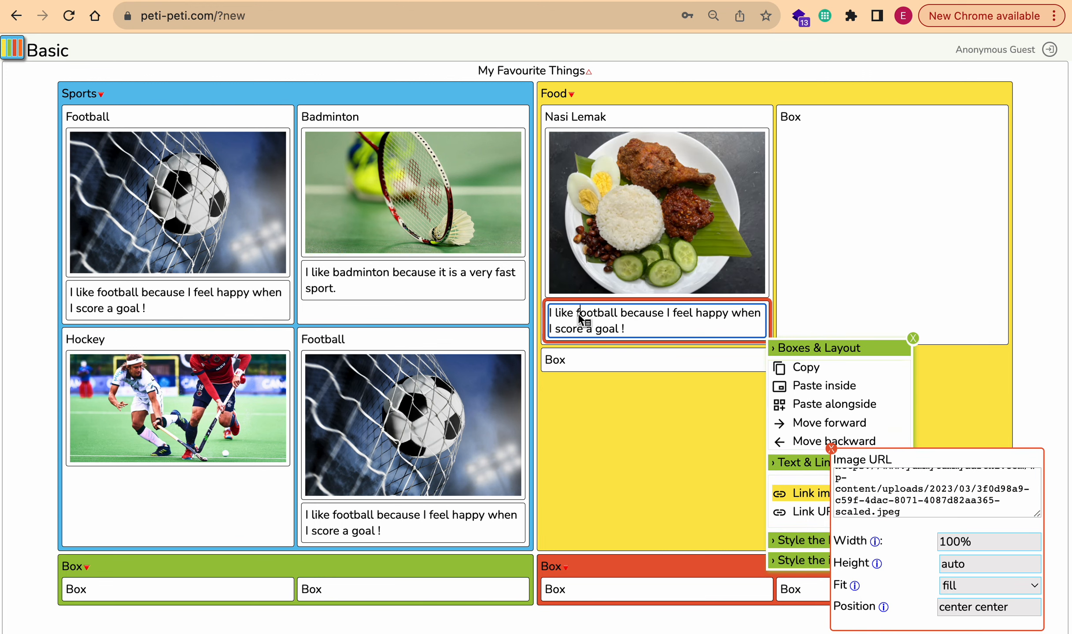
pyautogui.write('nasi lem')
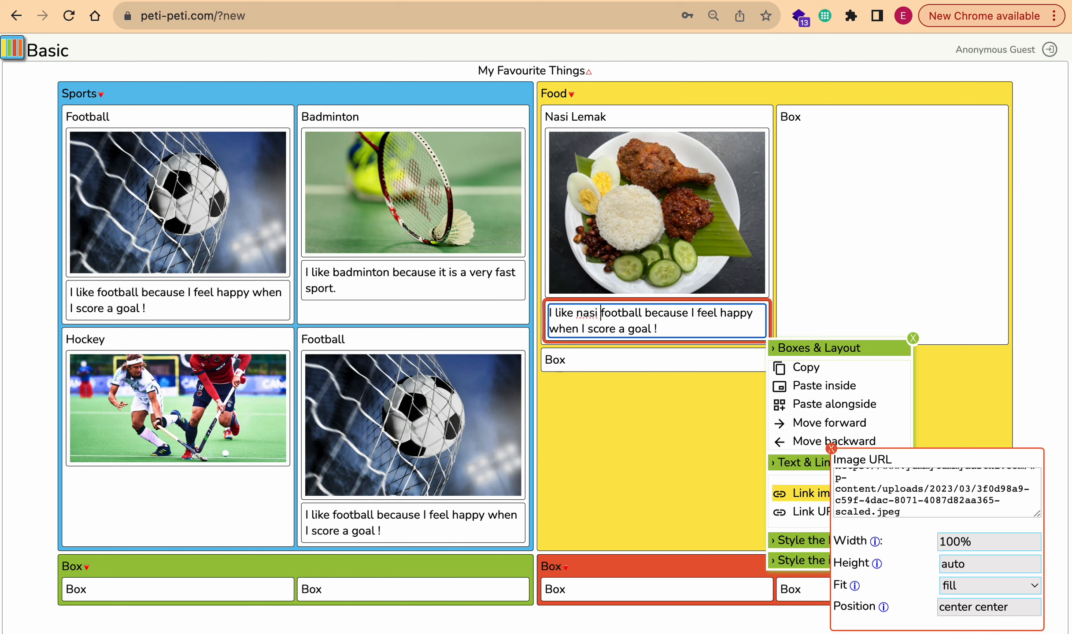
pyautogui.write('ak ')
pyautogui.write('becau')
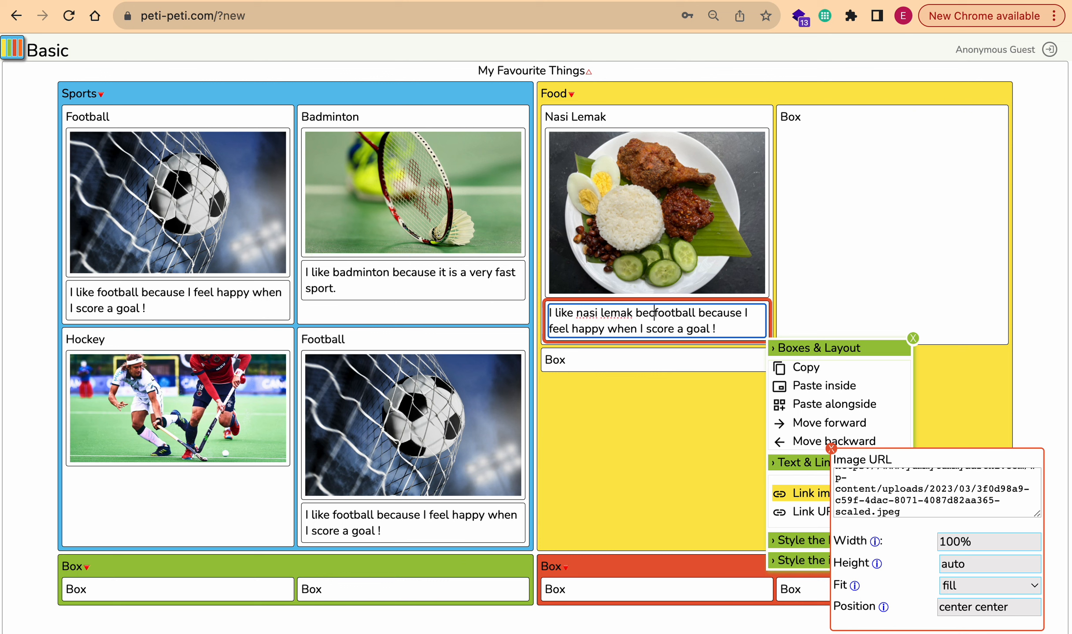
pyautogui.write('se ')
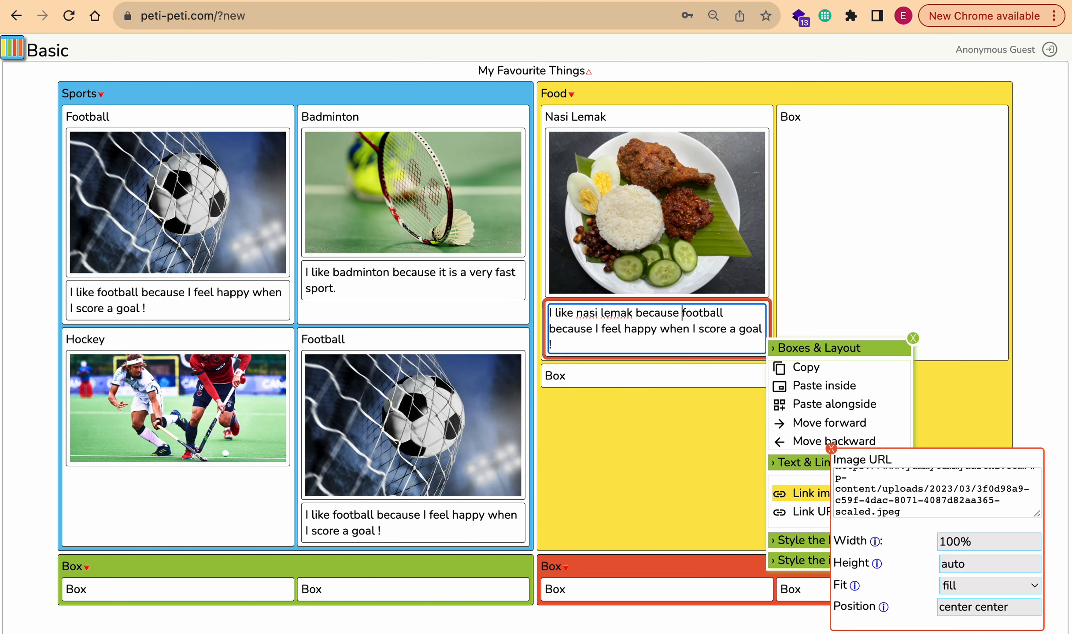
pyautogui.write('of the spi')
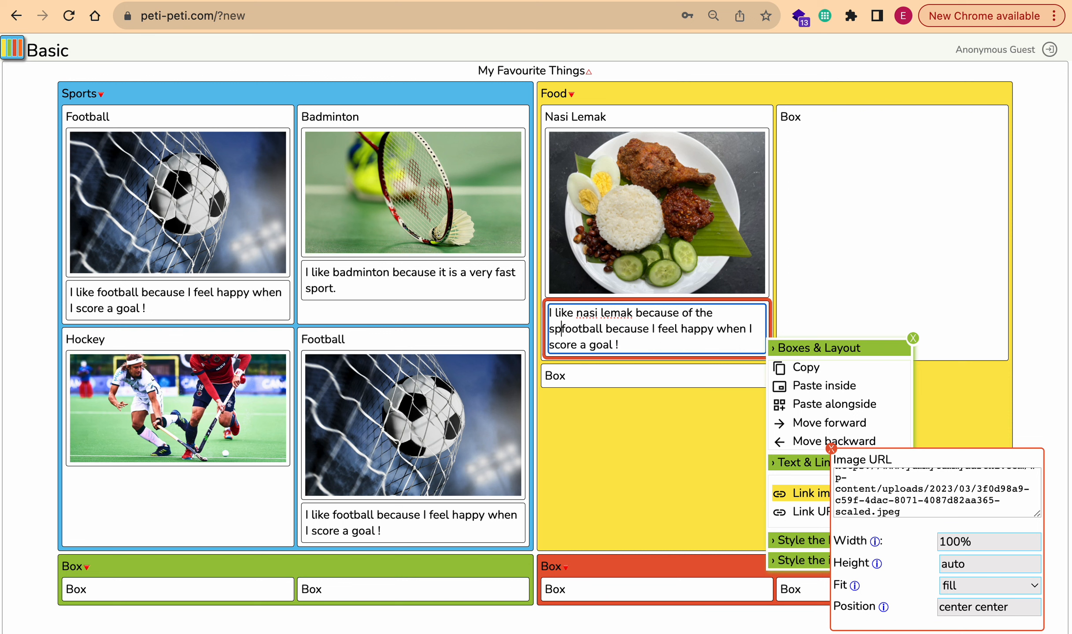
pyautogui.write('cy ')
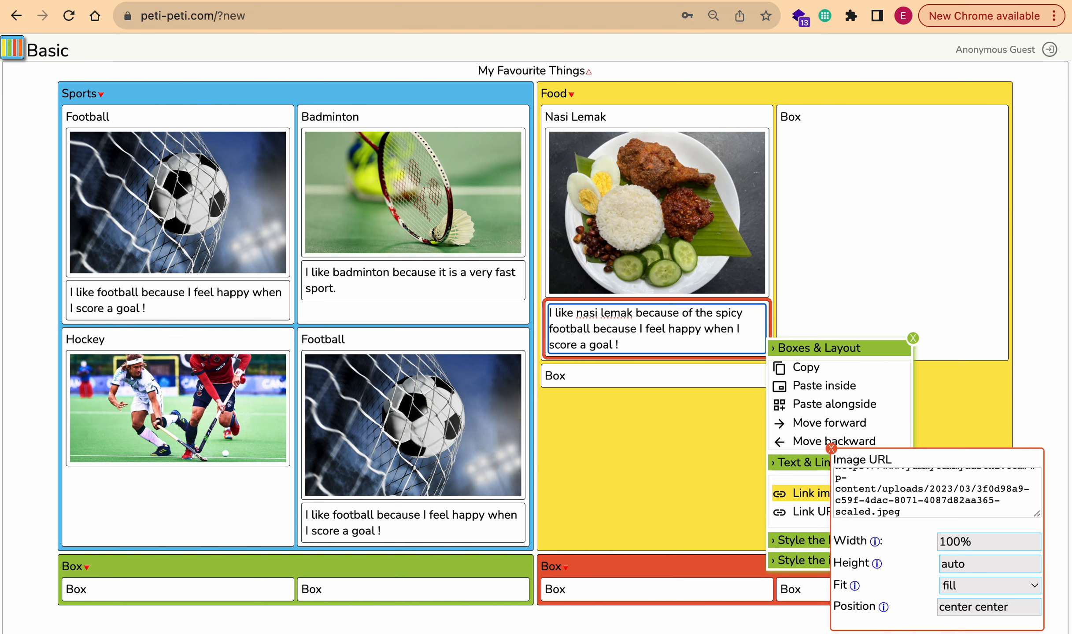
pyautogui.write('s')
pyautogui.write('al.')
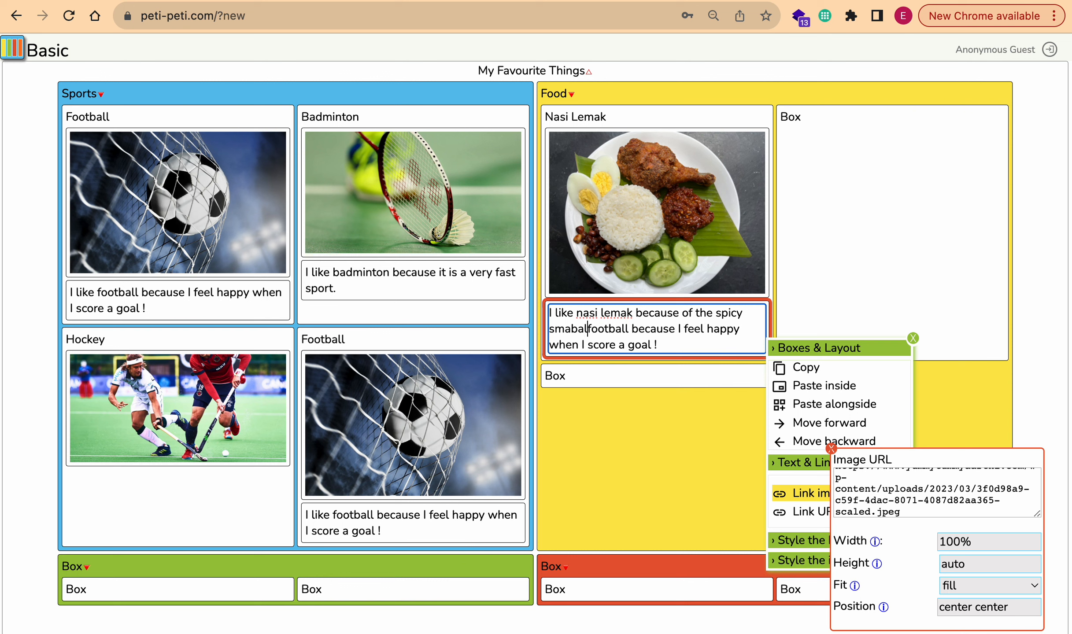
# - Delete the leftover football text from the nasi lemak caption and correct its last word to "sambal."
pyautogui.hotkey('shift', 'Down')
pyautogui.hotkey('shift', 'Right')
pyautogui.hotkey('shift', 'Right')
pyautogui.hotkey('shift', 'Right')
pyautogui.hotkey('shift', 'Right')
pyautogui.hotkey('shift', 'Right')
pyautogui.hotkey('shift', 'Right')
pyautogui.hotkey('shift', 'Right')
pyautogui.hotkey('shift', 'Right')
pyautogui.hotkey('shift', 'Right')
pyautogui.hotkey('shift', 'Right')
pyautogui.hotkey('shift', 'Right')
pyautogui.hotkey('shift', 'Right')
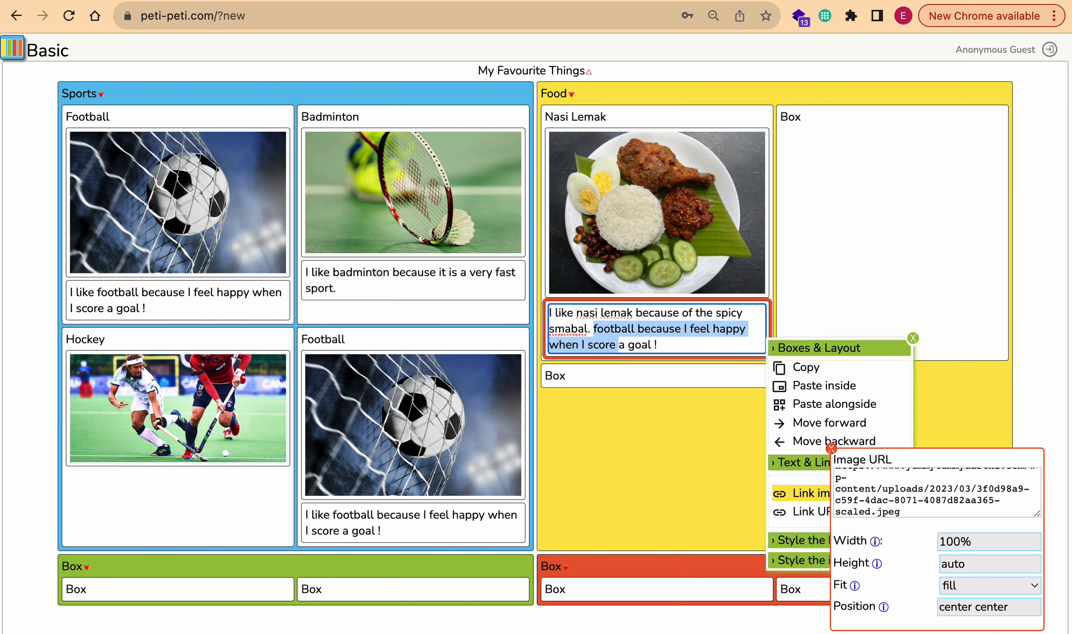
pyautogui.press('BackSpace')
pyautogui.press('BackSpace')
pyautogui.press('BackSpace')
pyautogui.press('BackSpace')
pyautogui.press('BackSpace')
pyautogui.press('BackSpace')
pyautogui.press('BackSpace')
pyautogui.press('BackSpace')
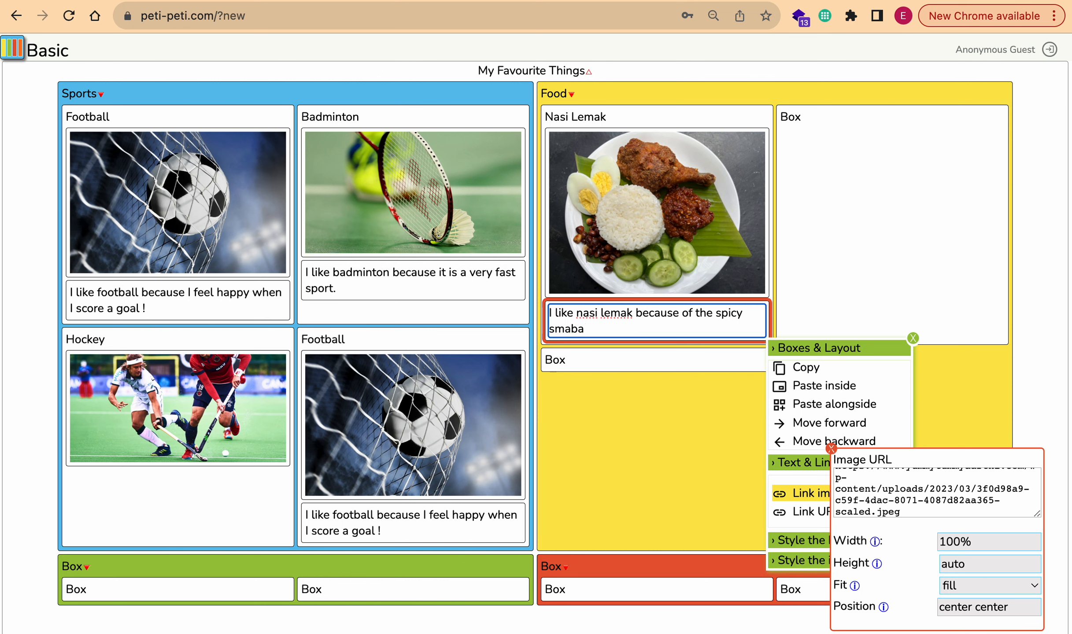
pyautogui.write('ambal')
pyautogui.press('BackSpace')
pyautogui.write('.')
# - Close the image settings and the box options for the nasi lemak caption
pyautogui.click(831, 449)
pyautogui.scroll(3, 806, 396)
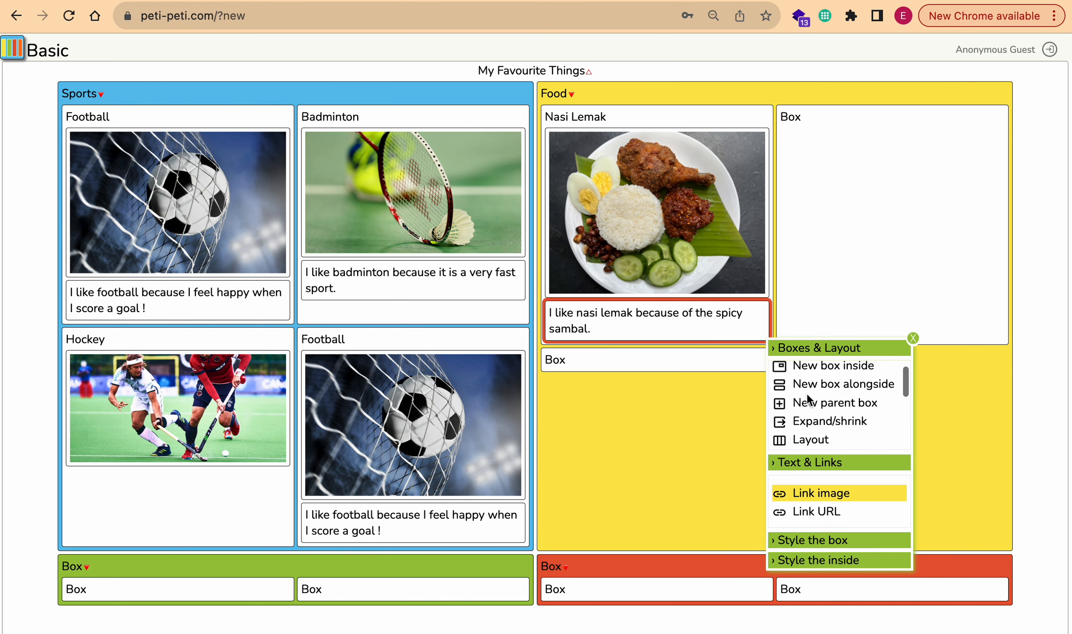
pyautogui.click(913, 338)
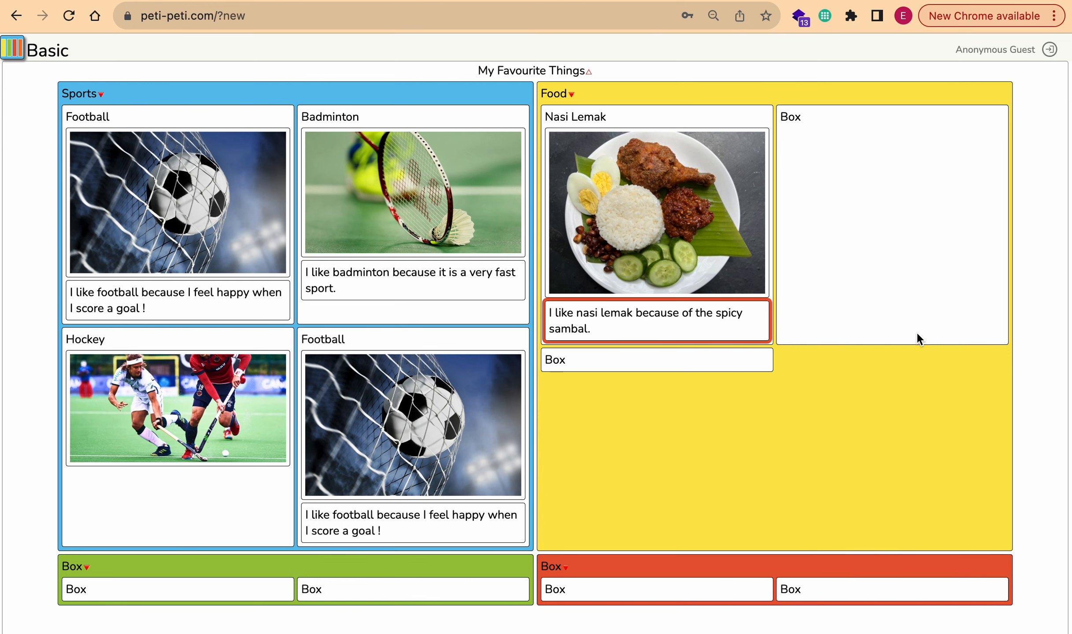